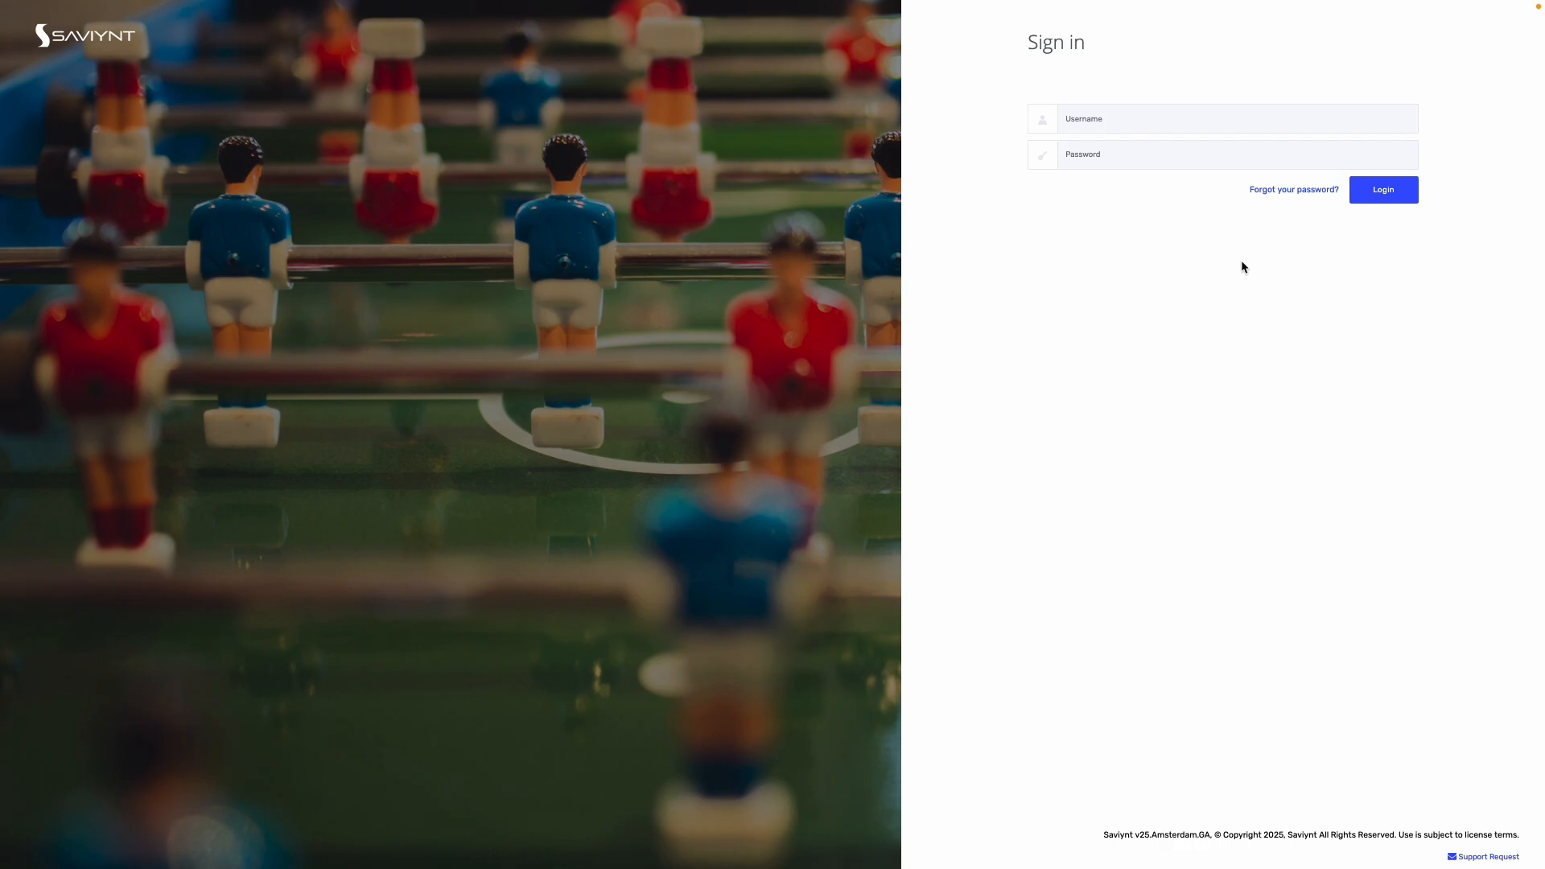
Step: Sign in to Saviynt with the administrator username and password
left_click(1115, 122)
type("maur")
type("•••••••••")
key("Return")
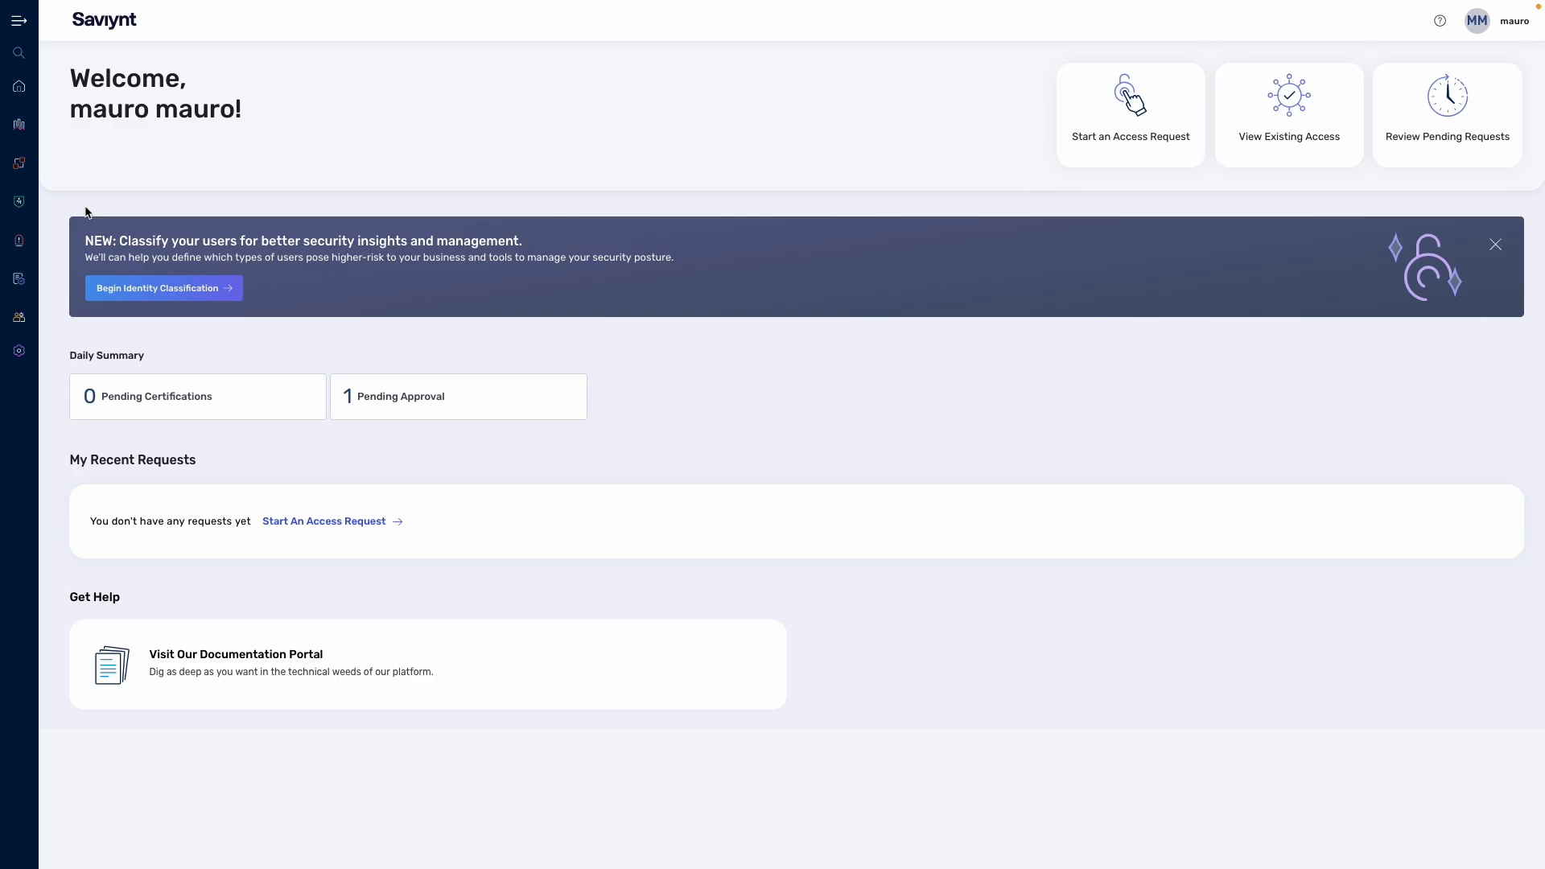
mouse_move(16, 124)
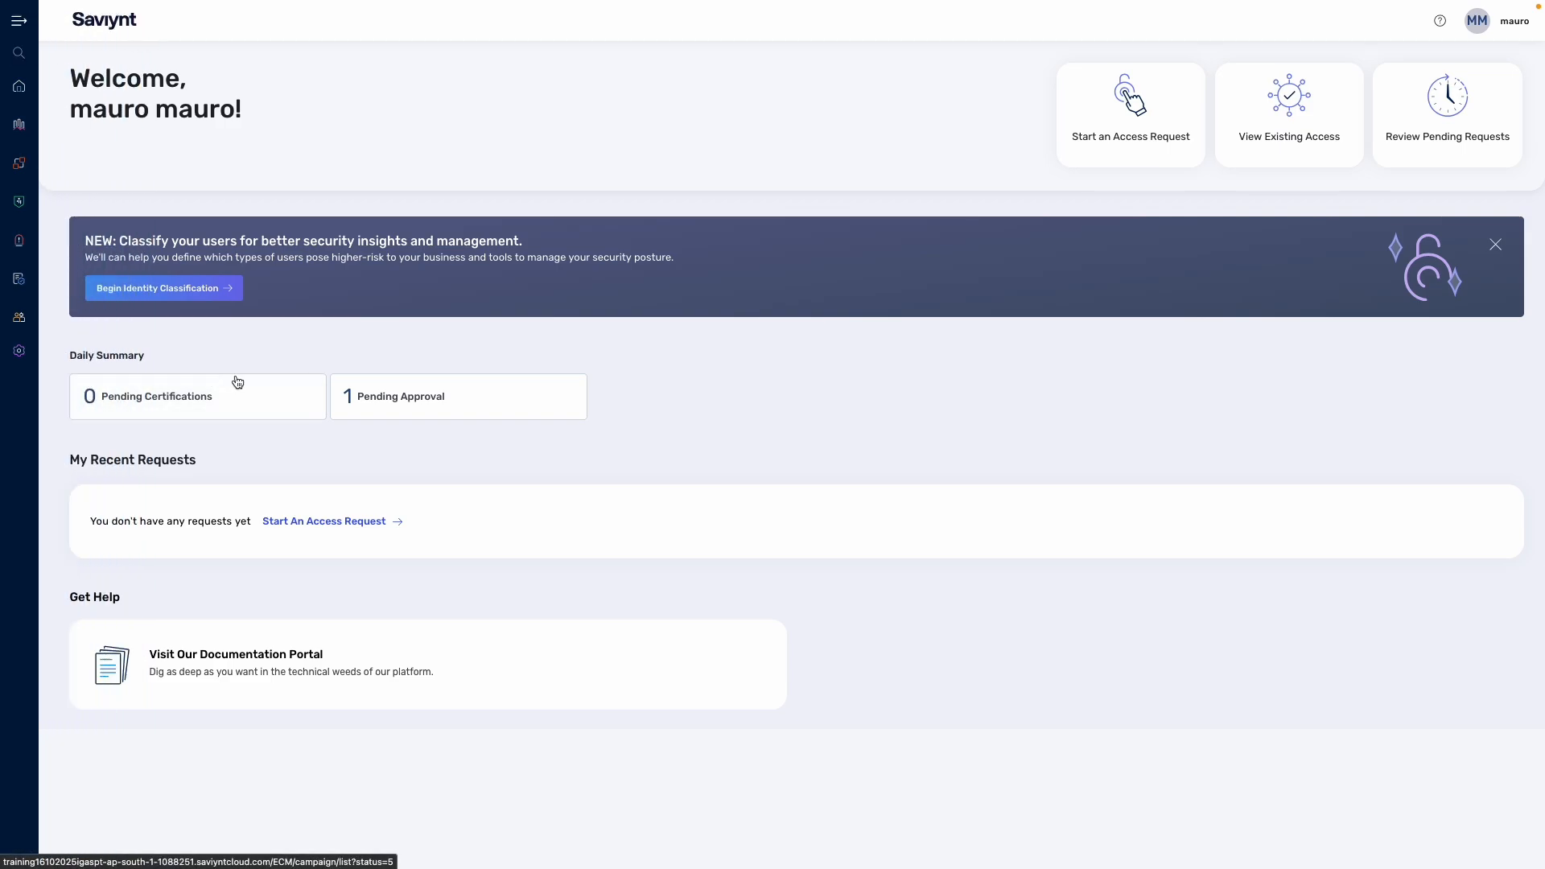
mouse_move(4, 86)
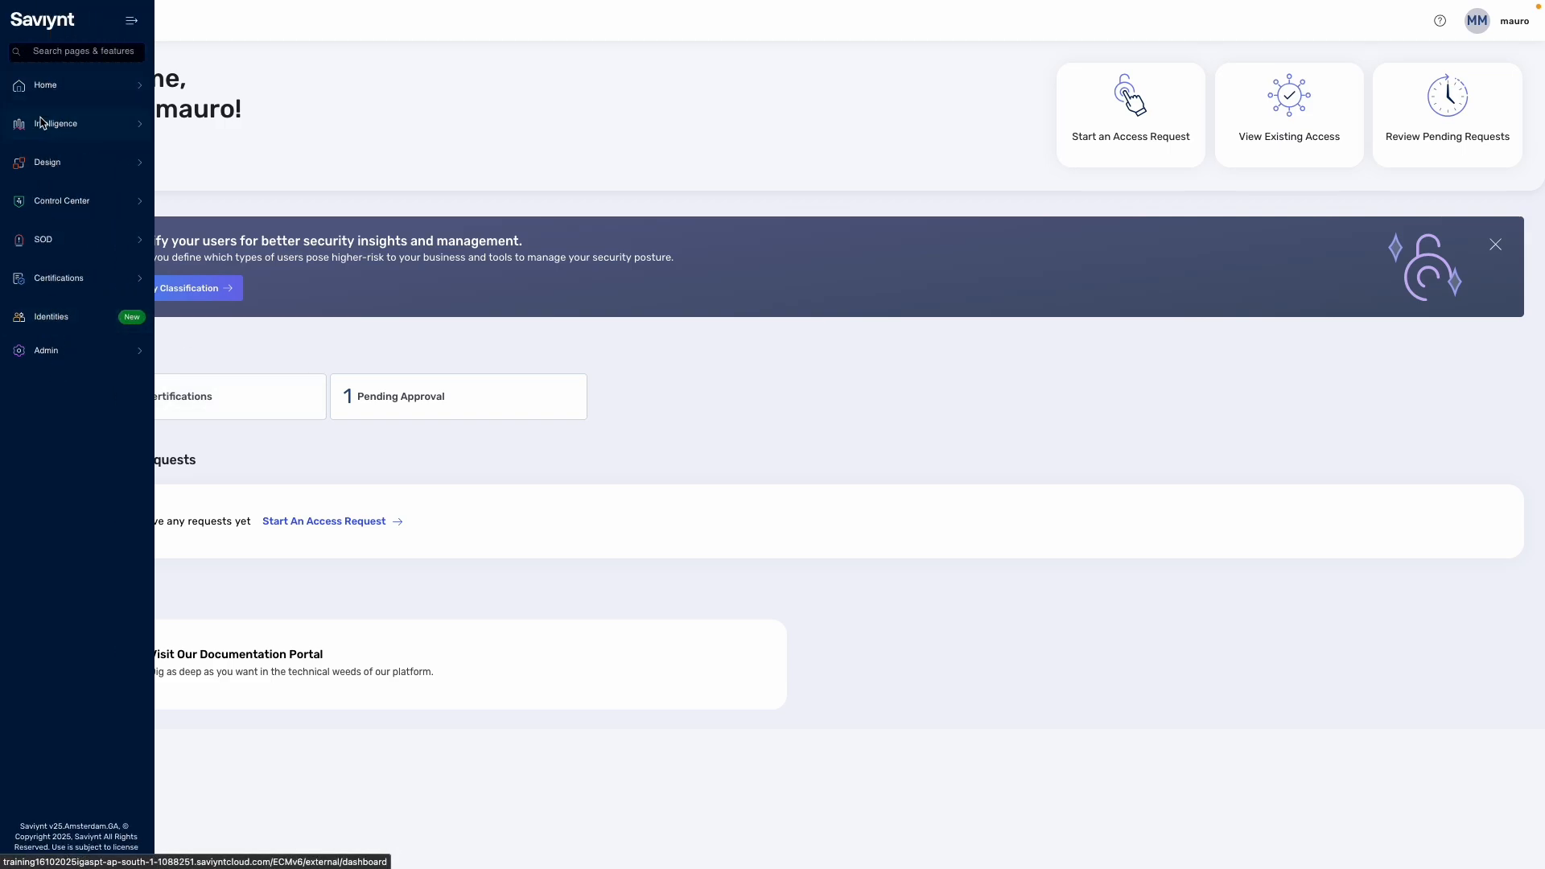
left_click(58, 87)
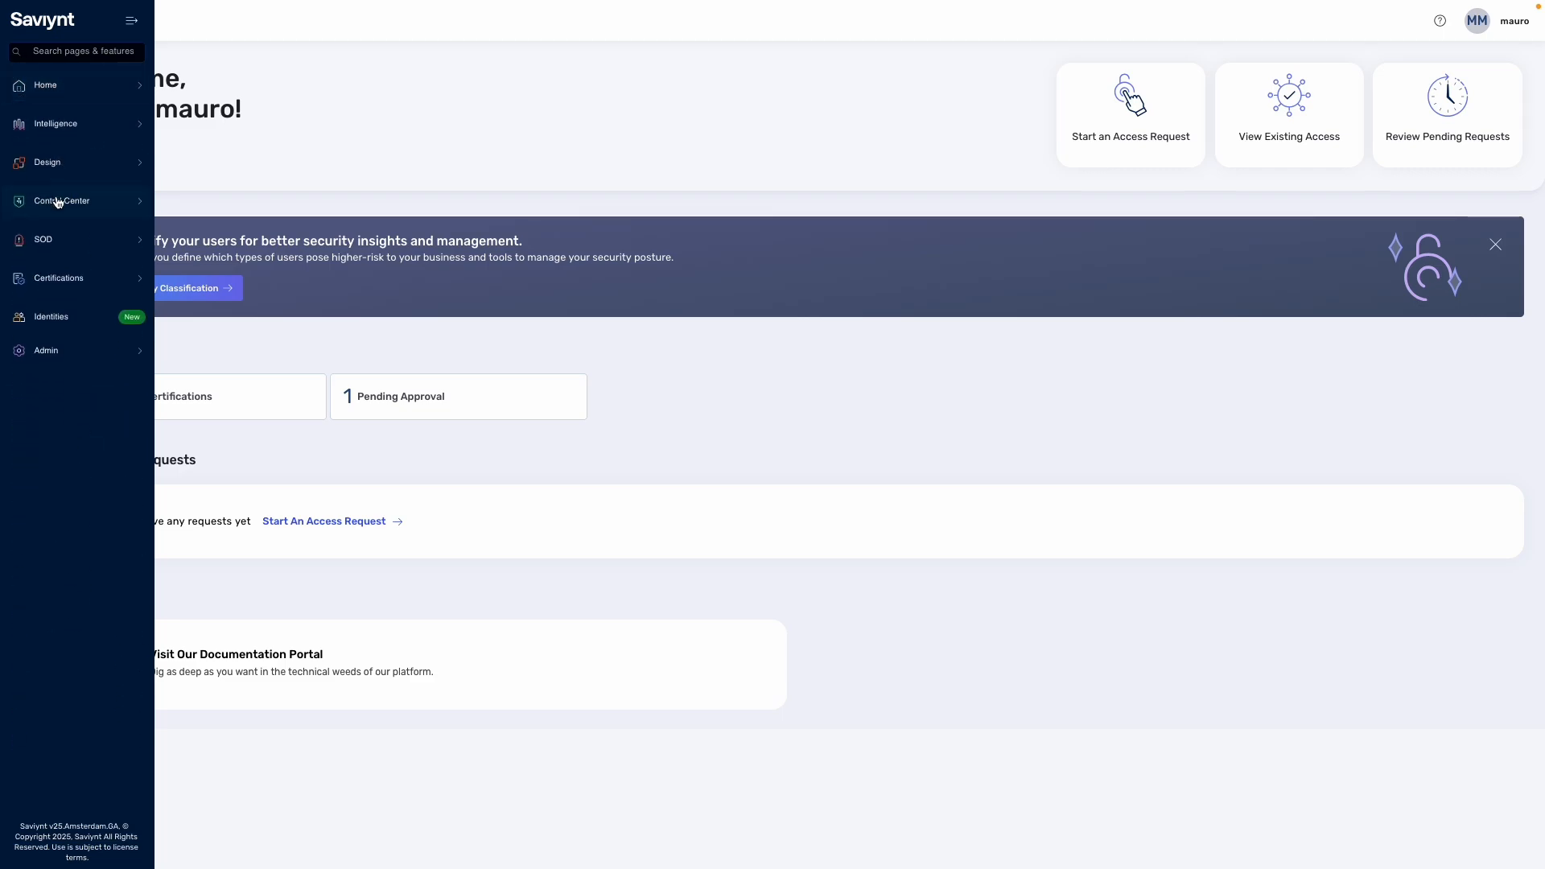
left_click(60, 199)
left_click(16, 84)
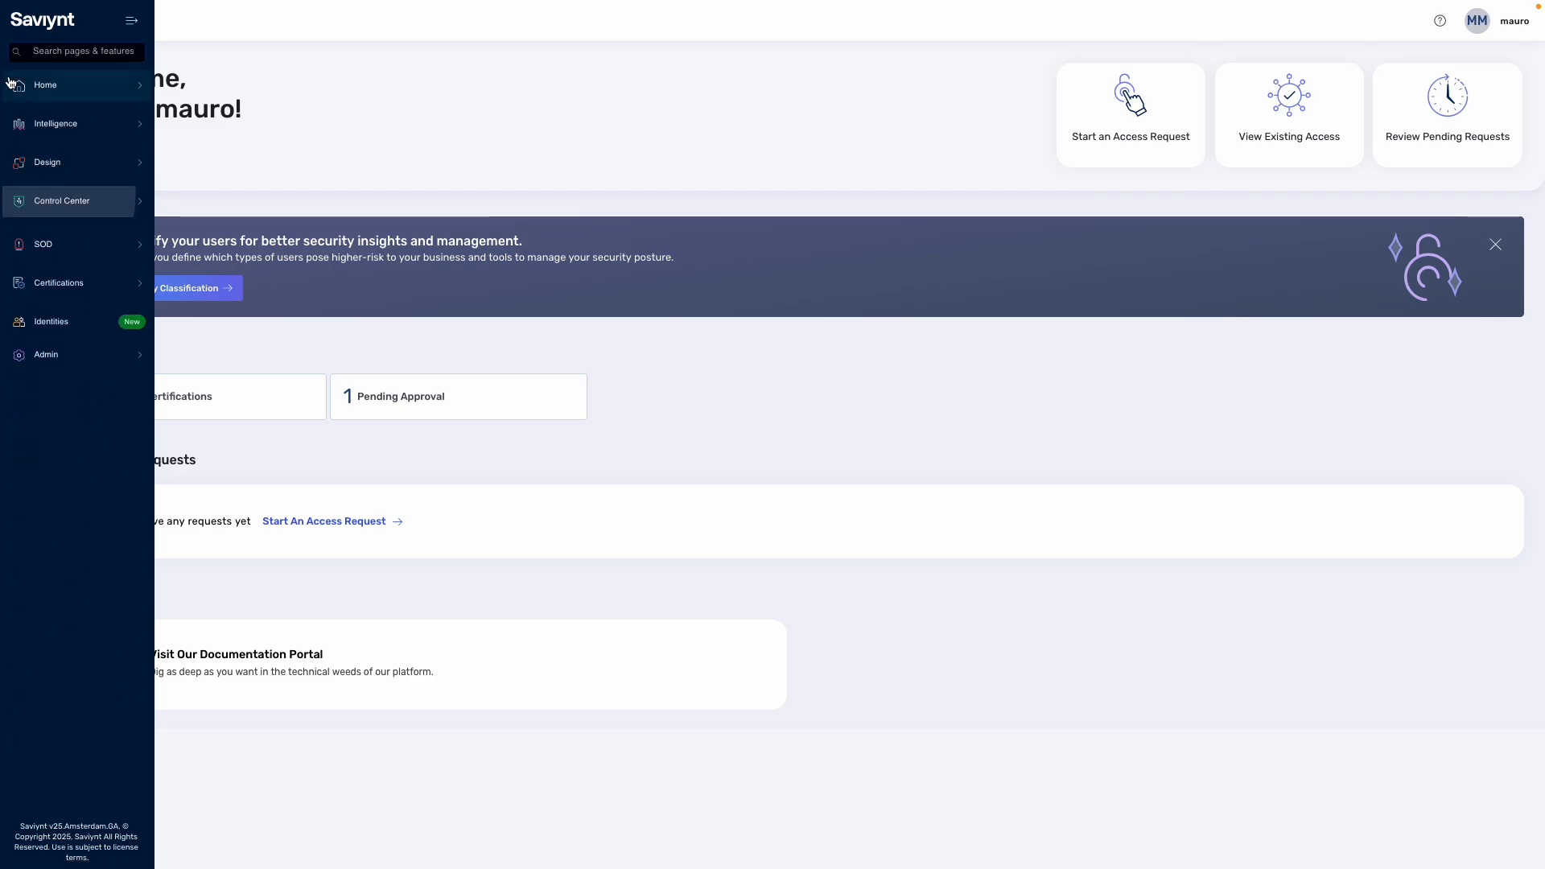
left_click(81, 53)
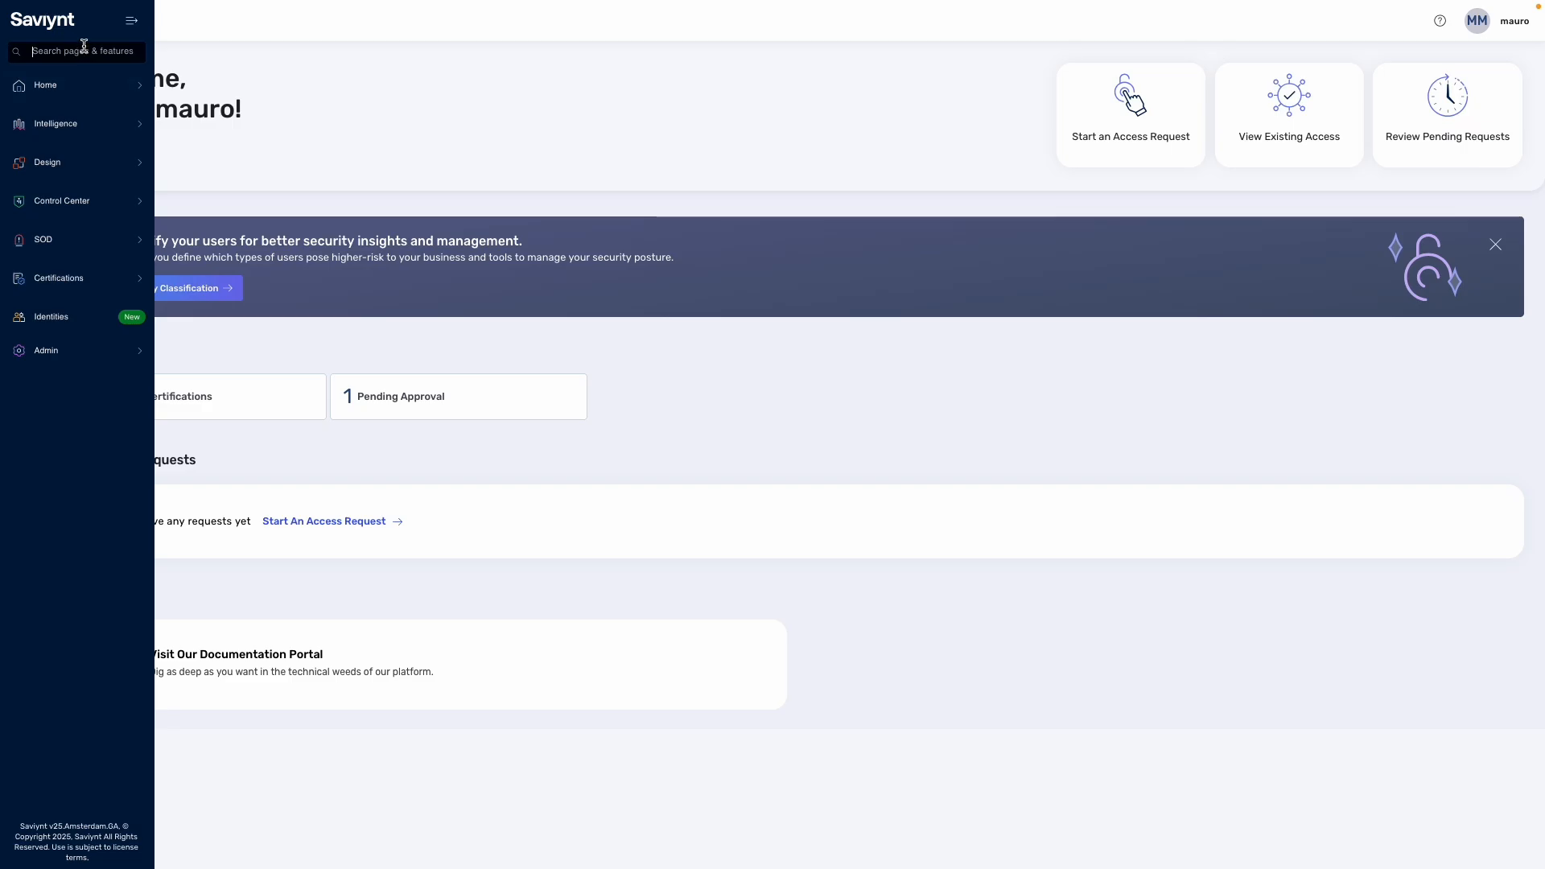
type("user")
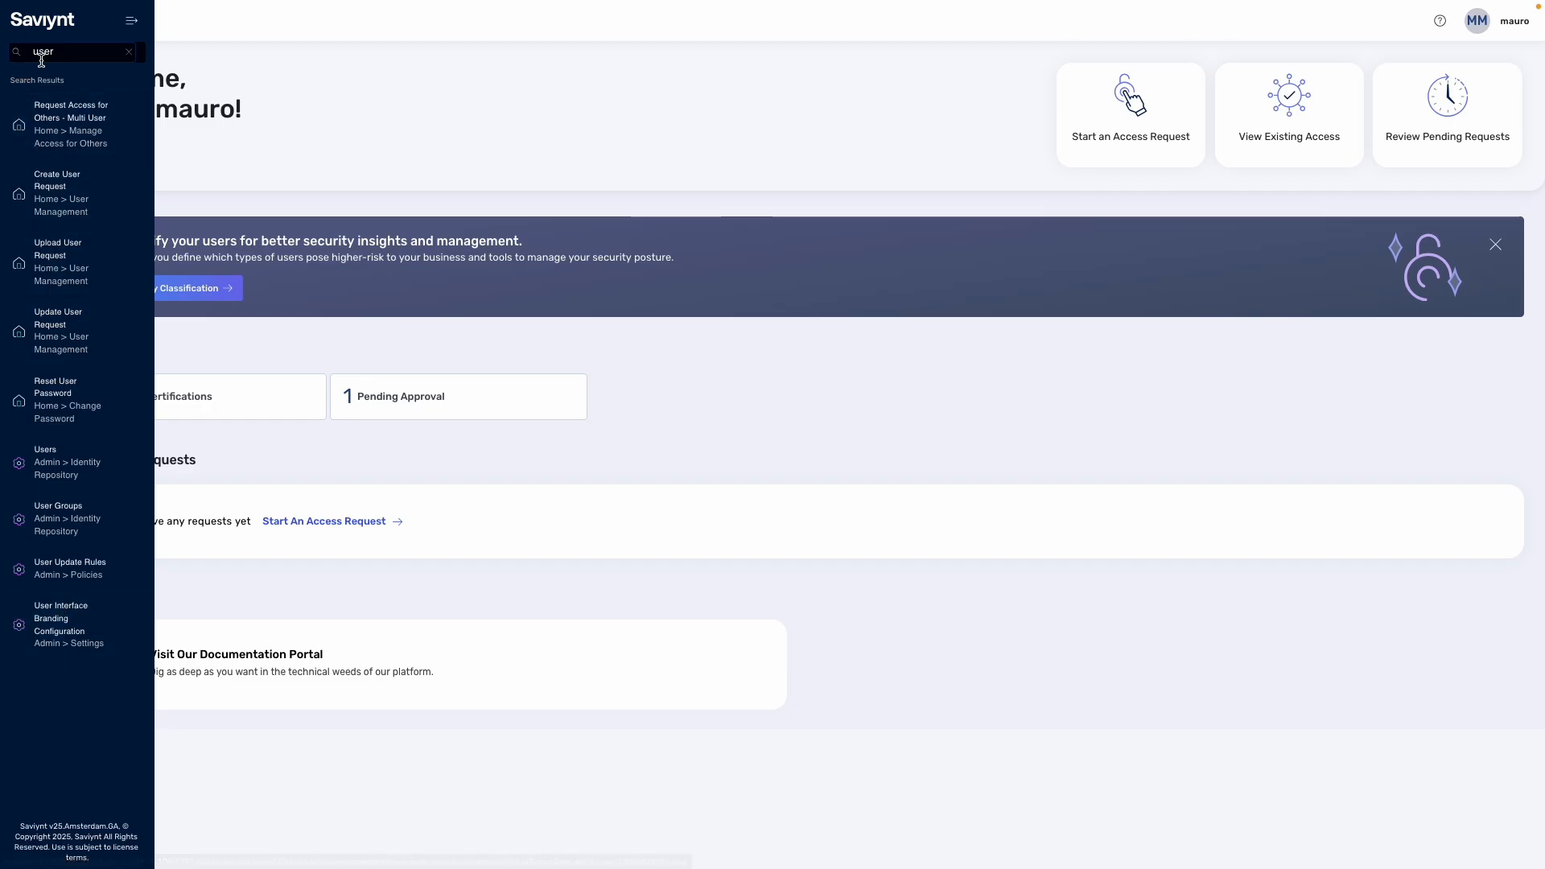
left_click(105, 24)
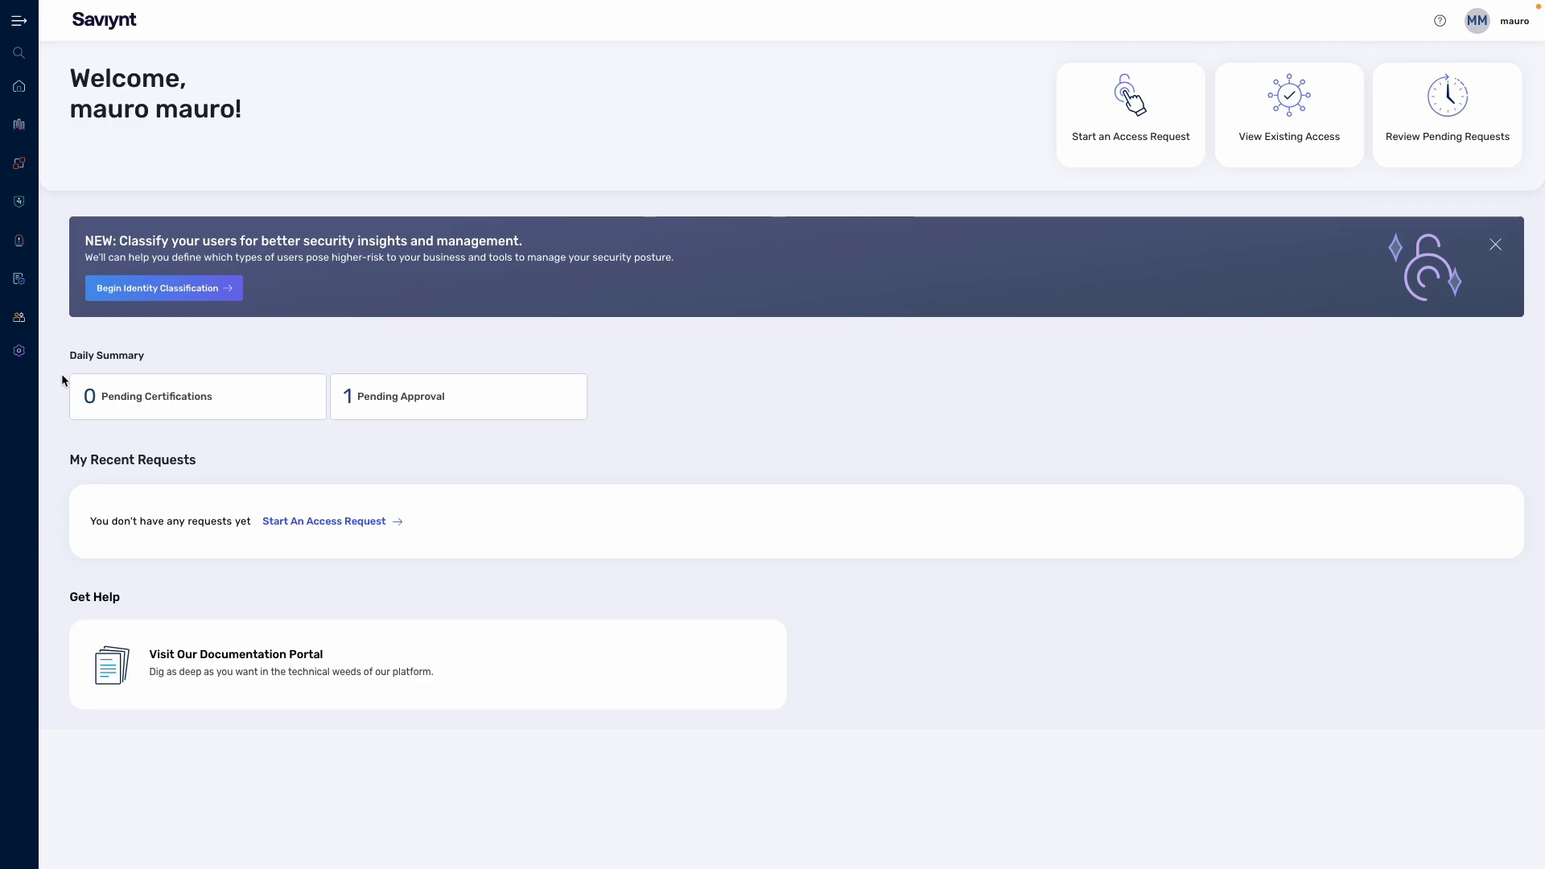
Step: Open ROLE_ADMIN from the SAV Role List under Admin > Sav Roles
mouse_move(32, 235)
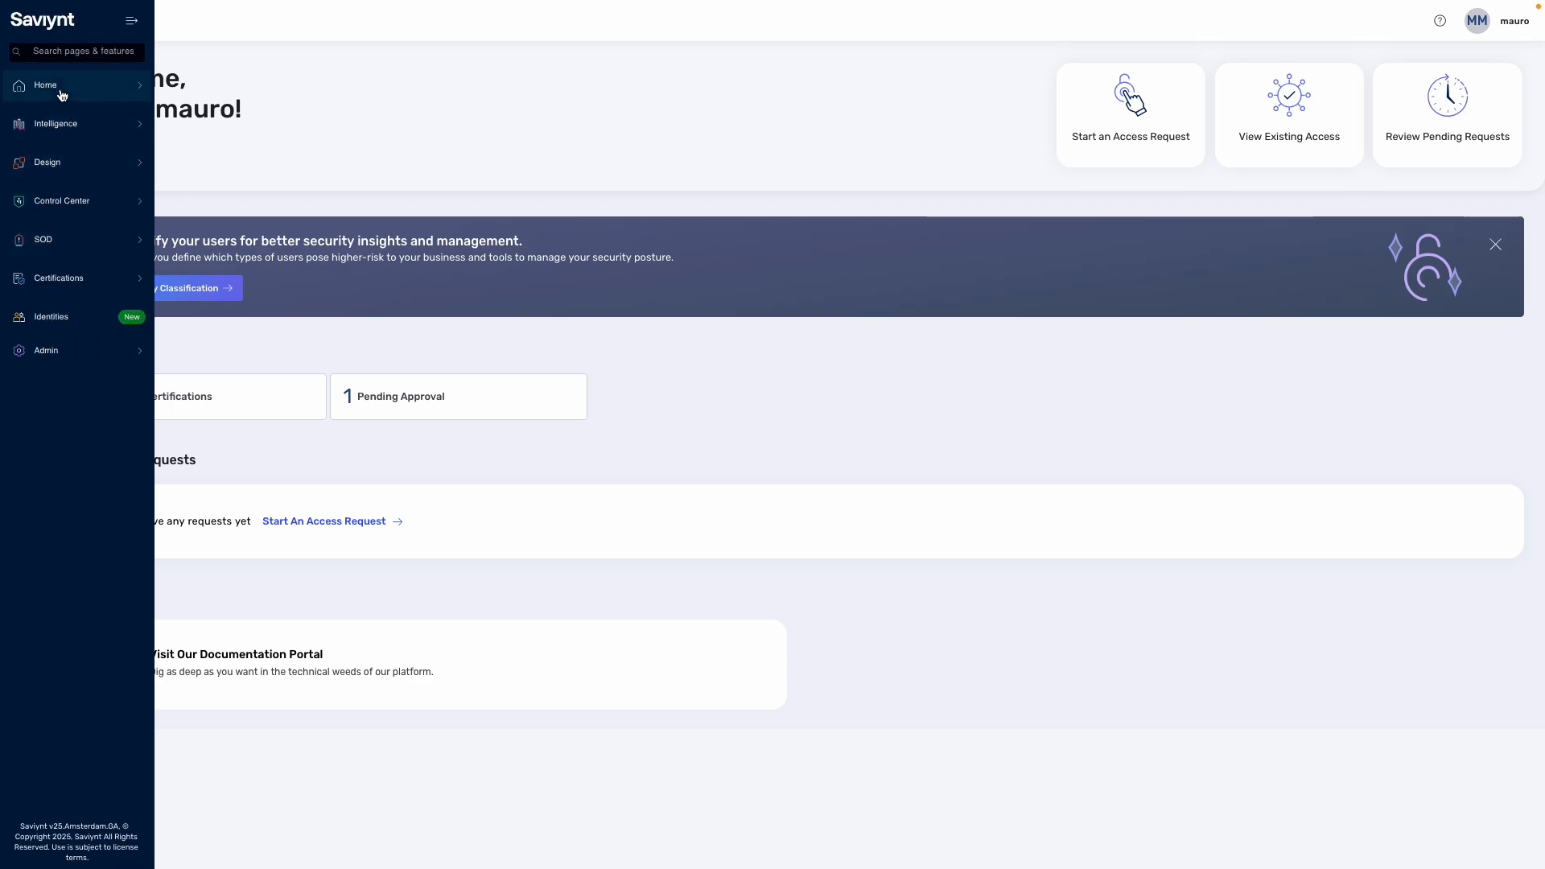
left_click(46, 354)
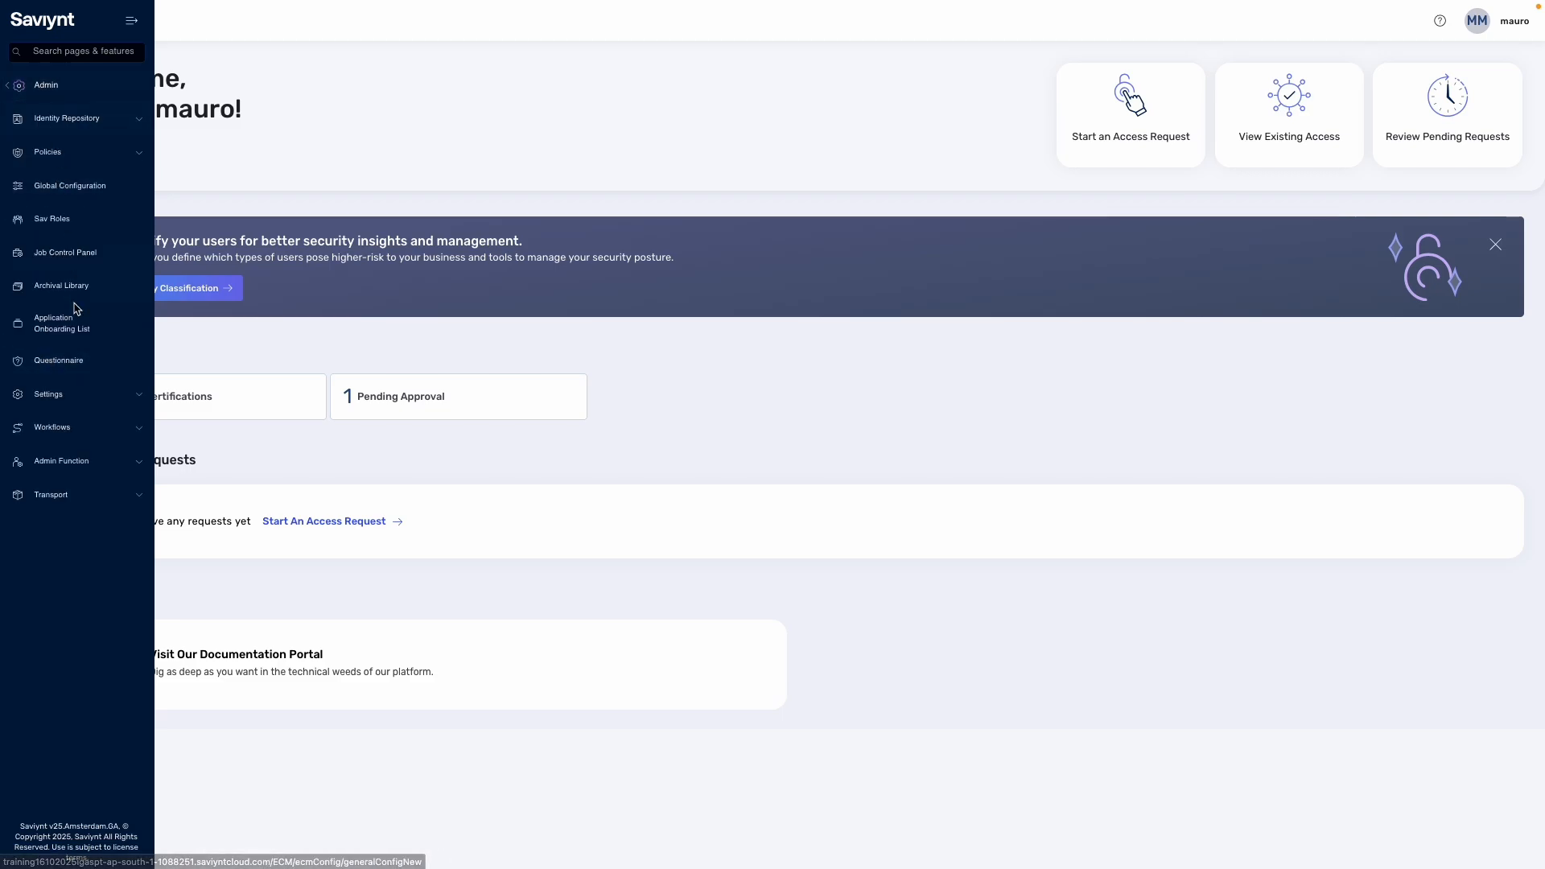
left_click(57, 222)
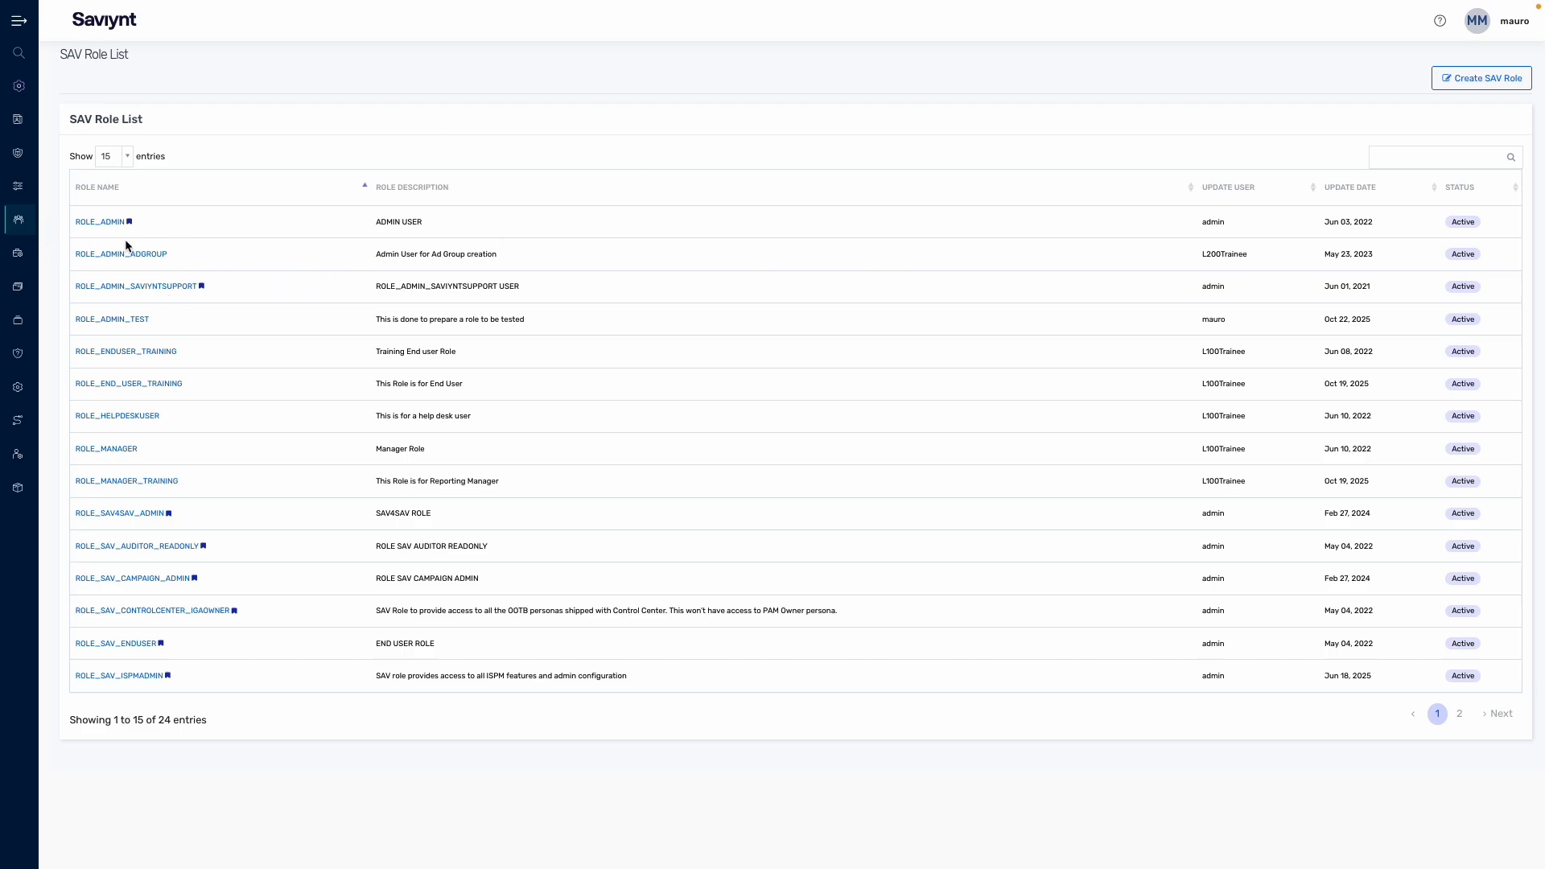
left_click(106, 222)
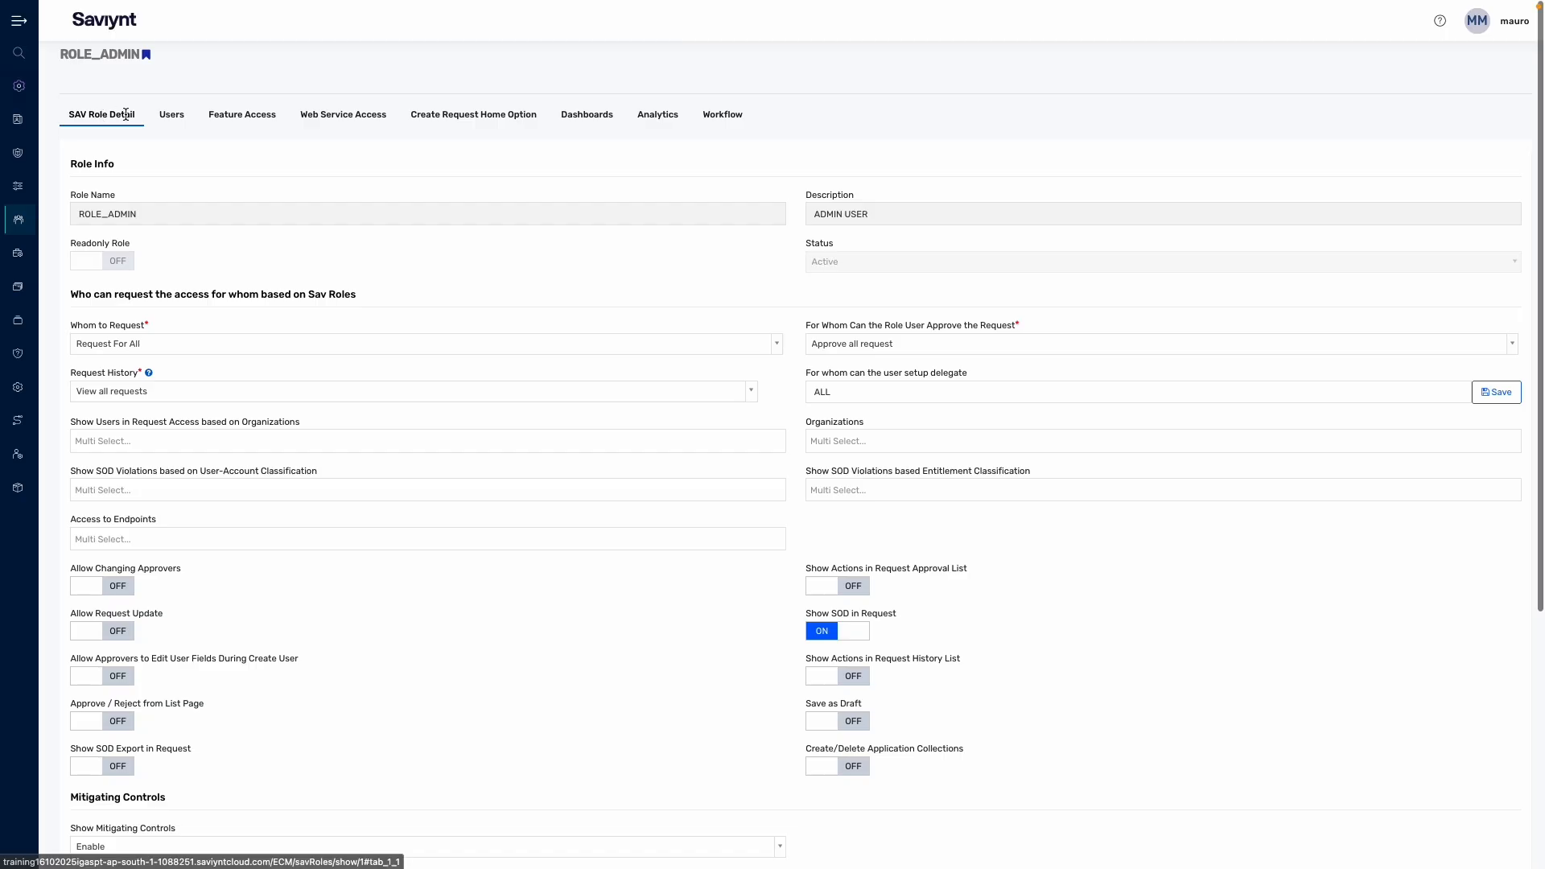
Step: On ROLE_ADMIN's Users tab, search the member list for the test user's surname
left_click(158, 119)
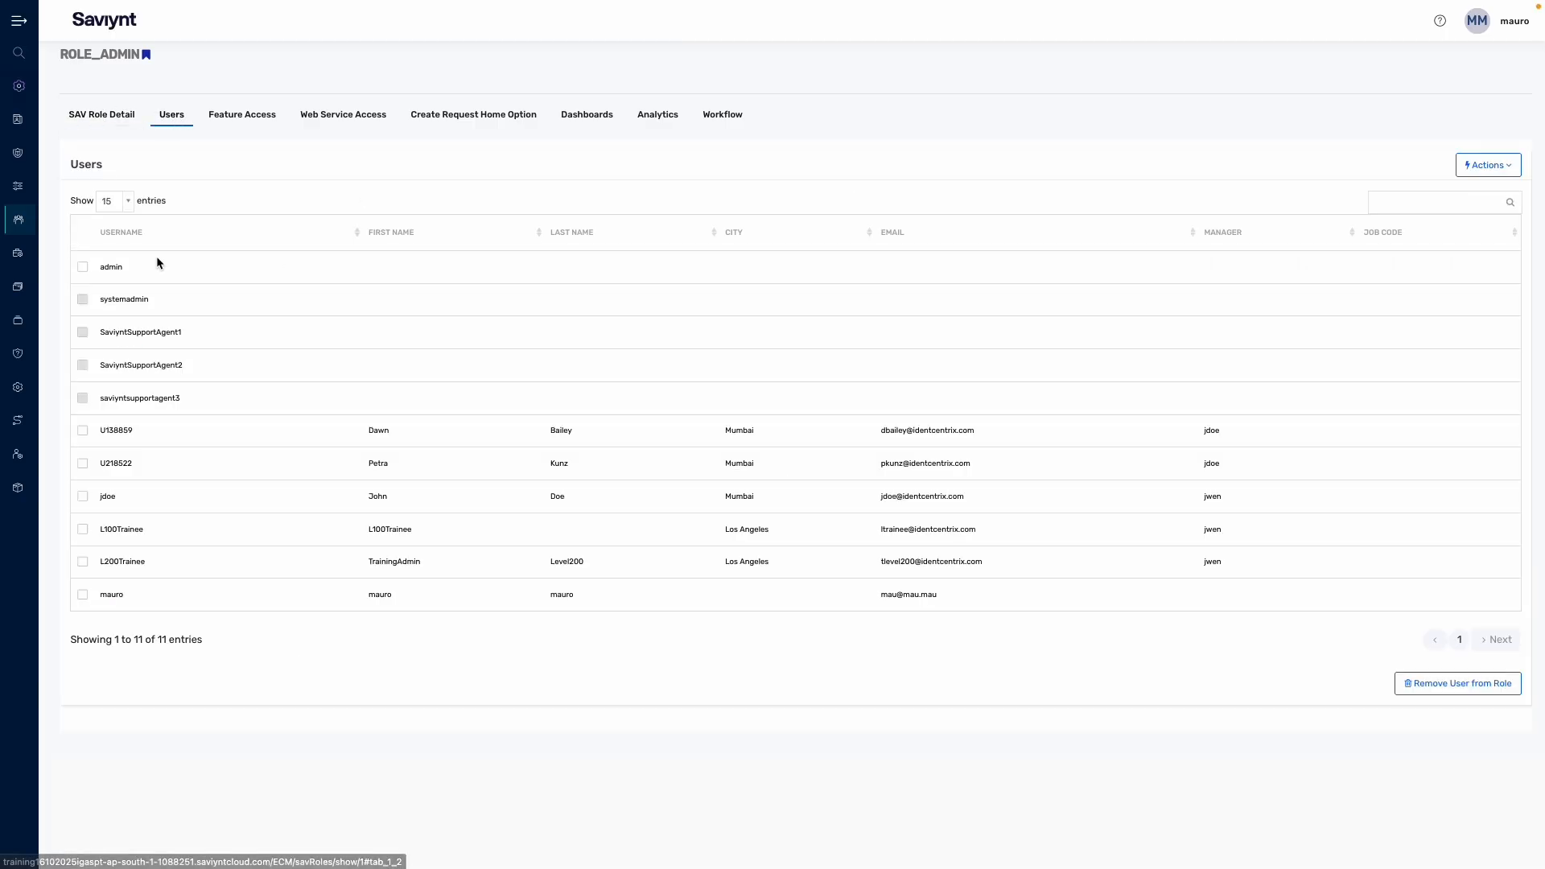
left_click(1445, 203)
type("verdero")
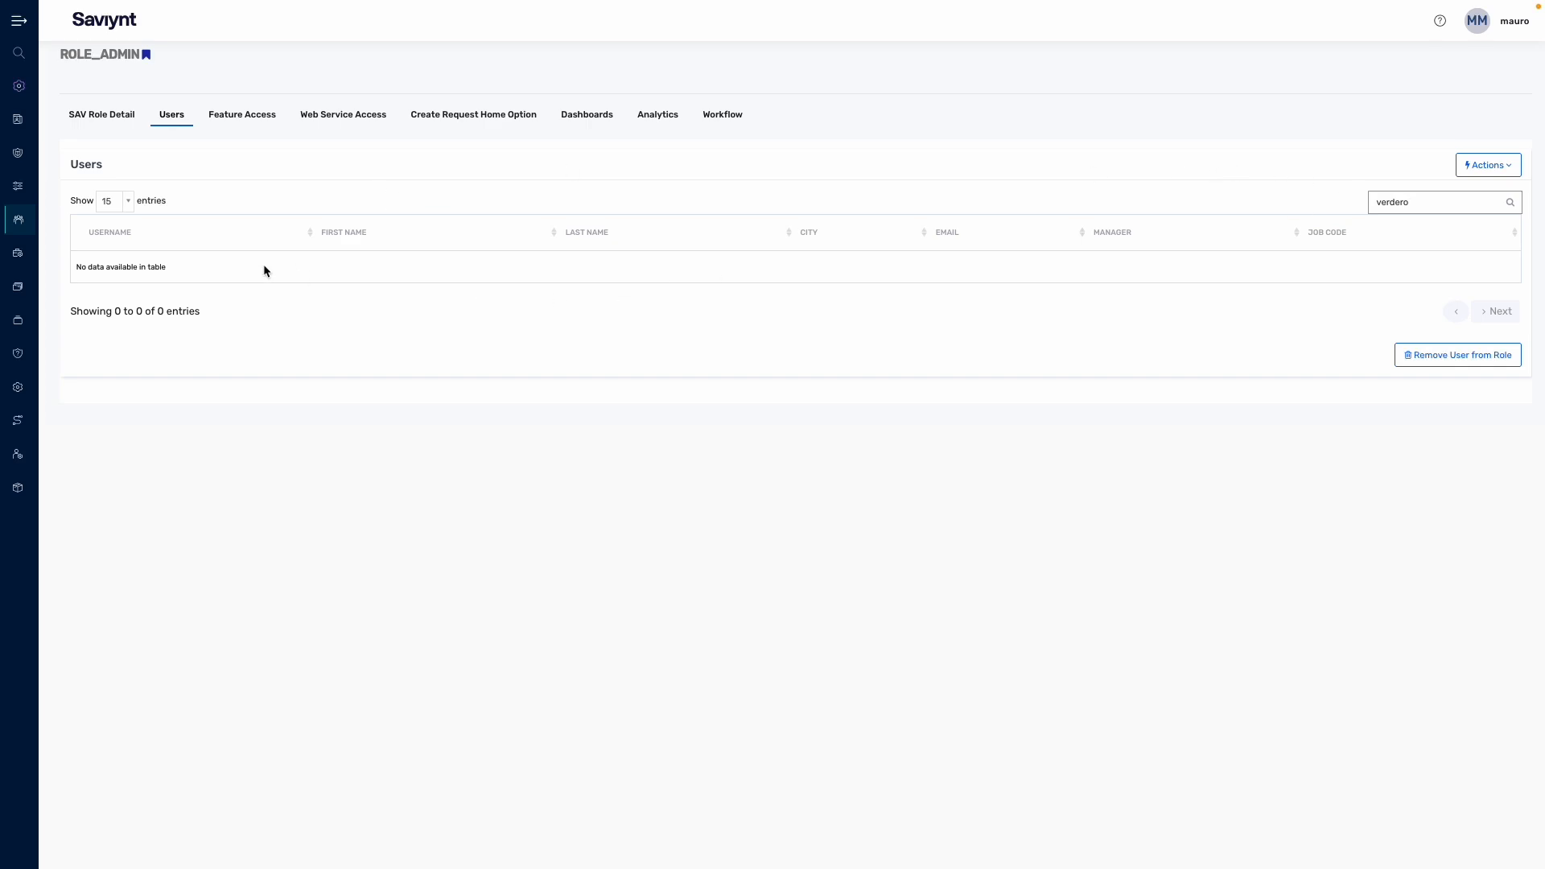
Step: Add the test user to ROLE_ADMIN, save, and confirm them in the filtered Users table
left_click(1488, 165)
left_click(1470, 192)
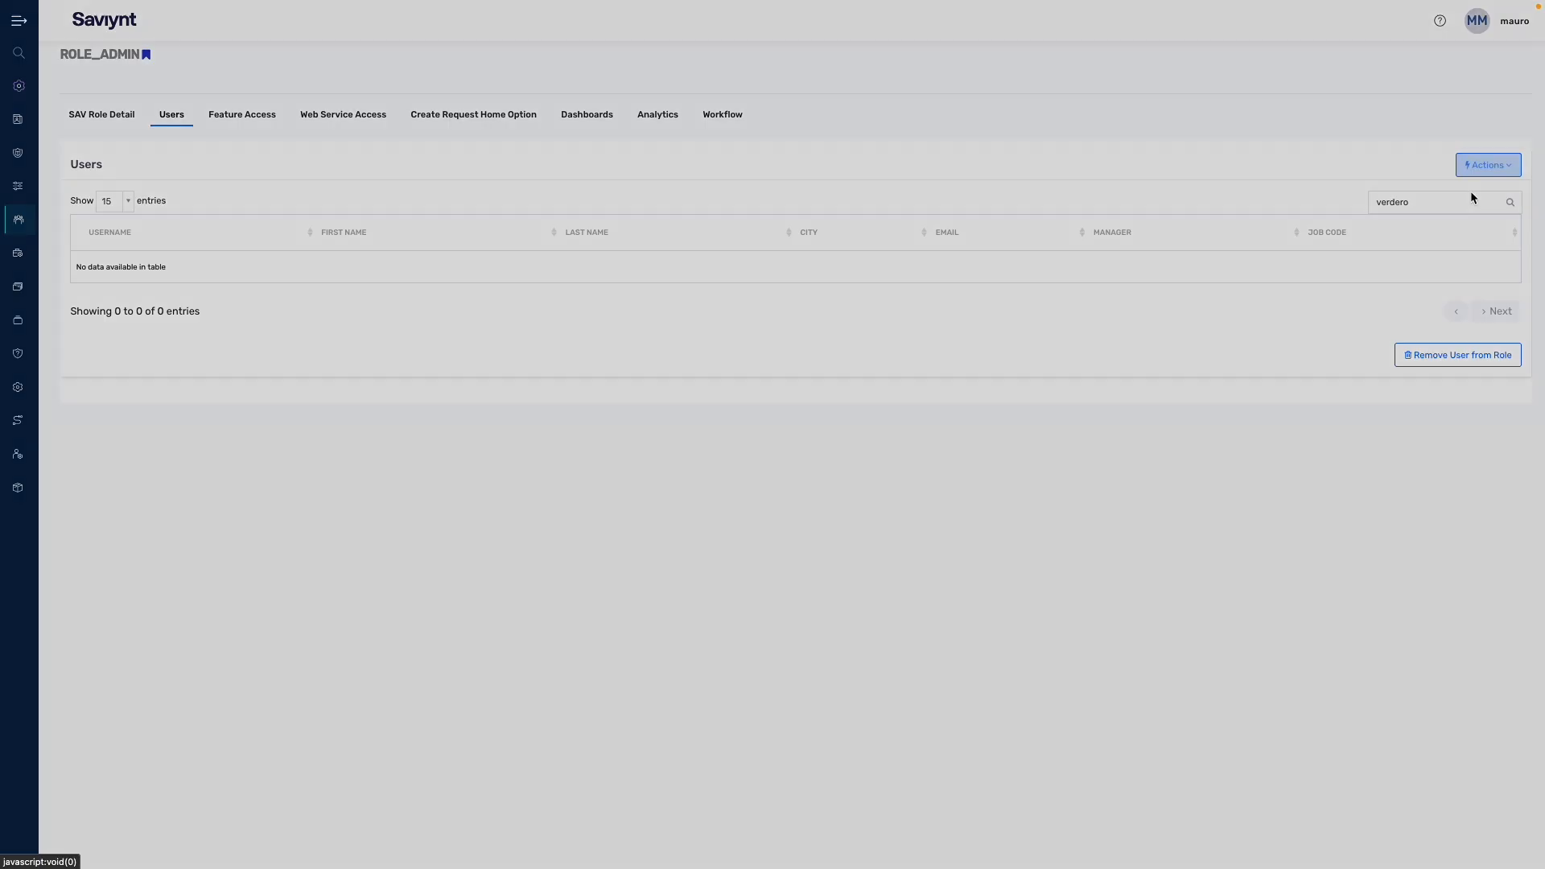
left_click(892, 318)
type("verdero")
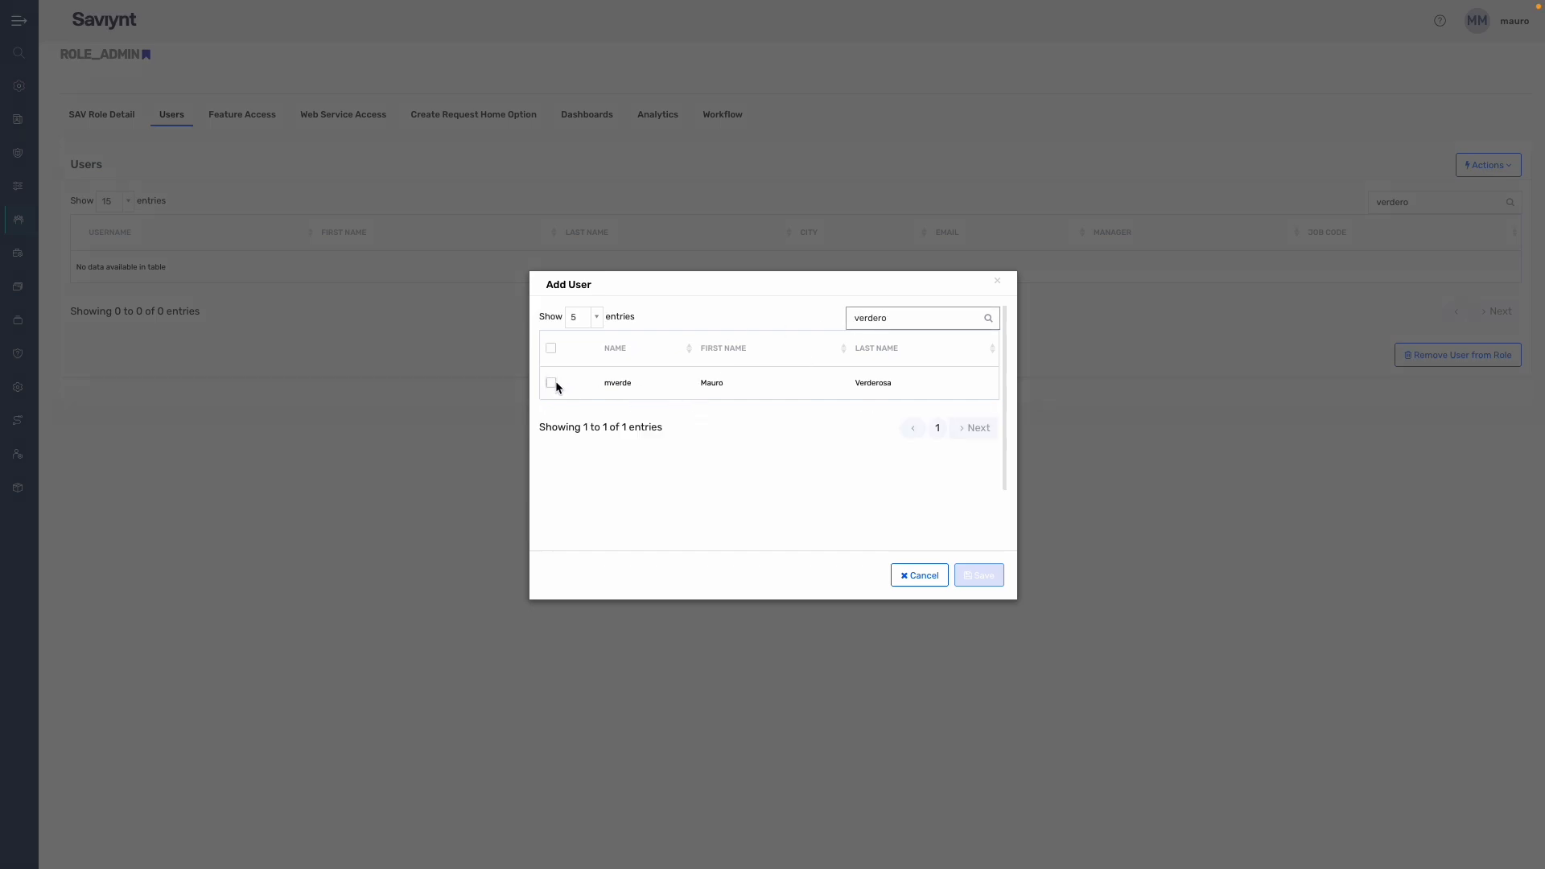
left_click(551, 383)
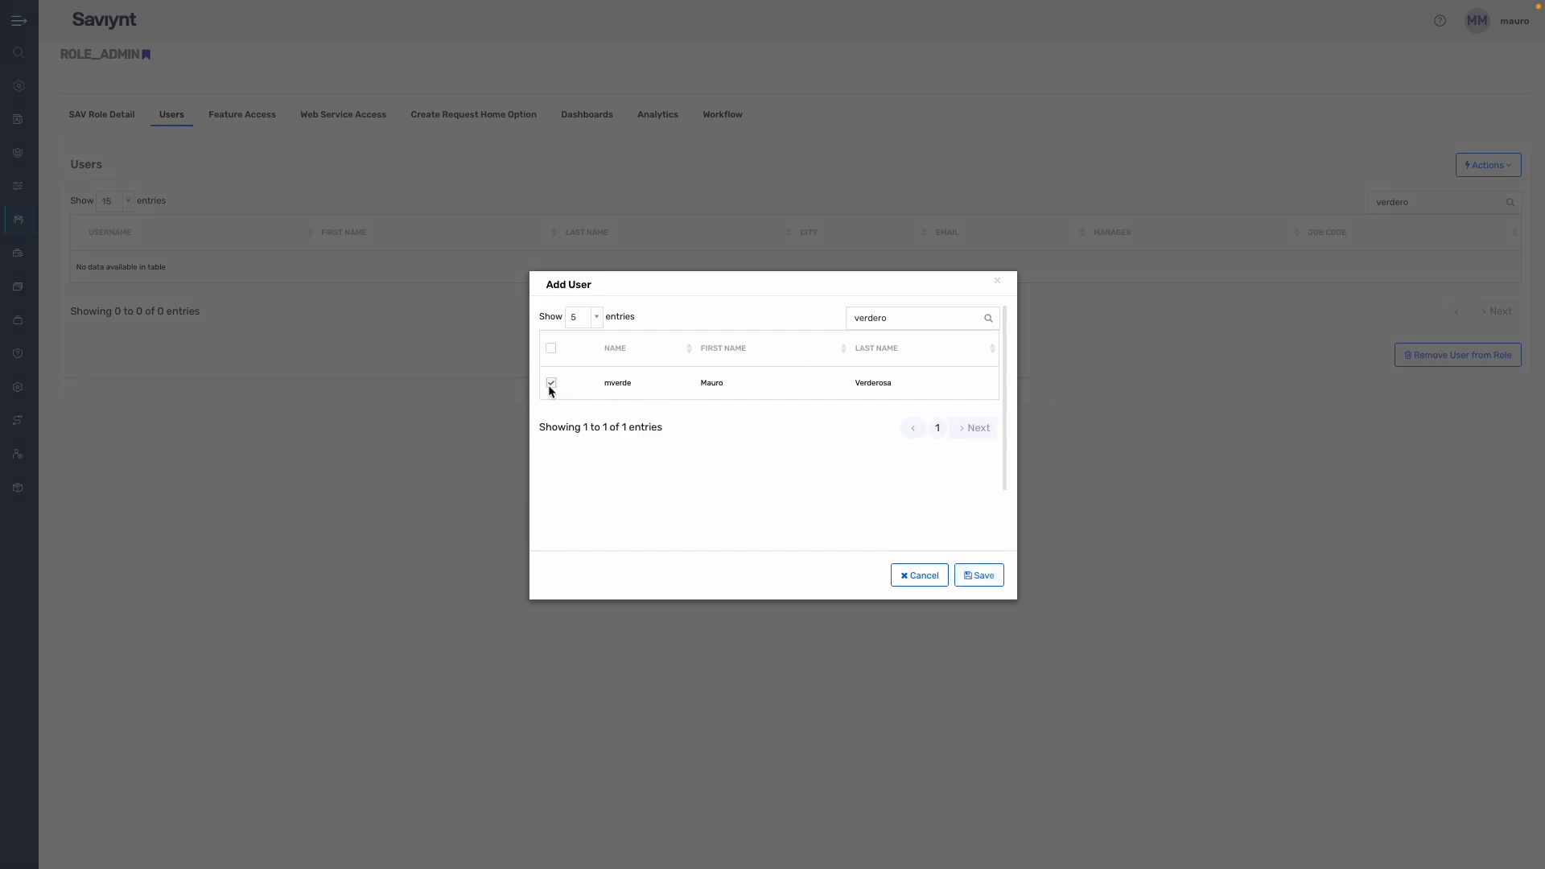
left_click(978, 575)
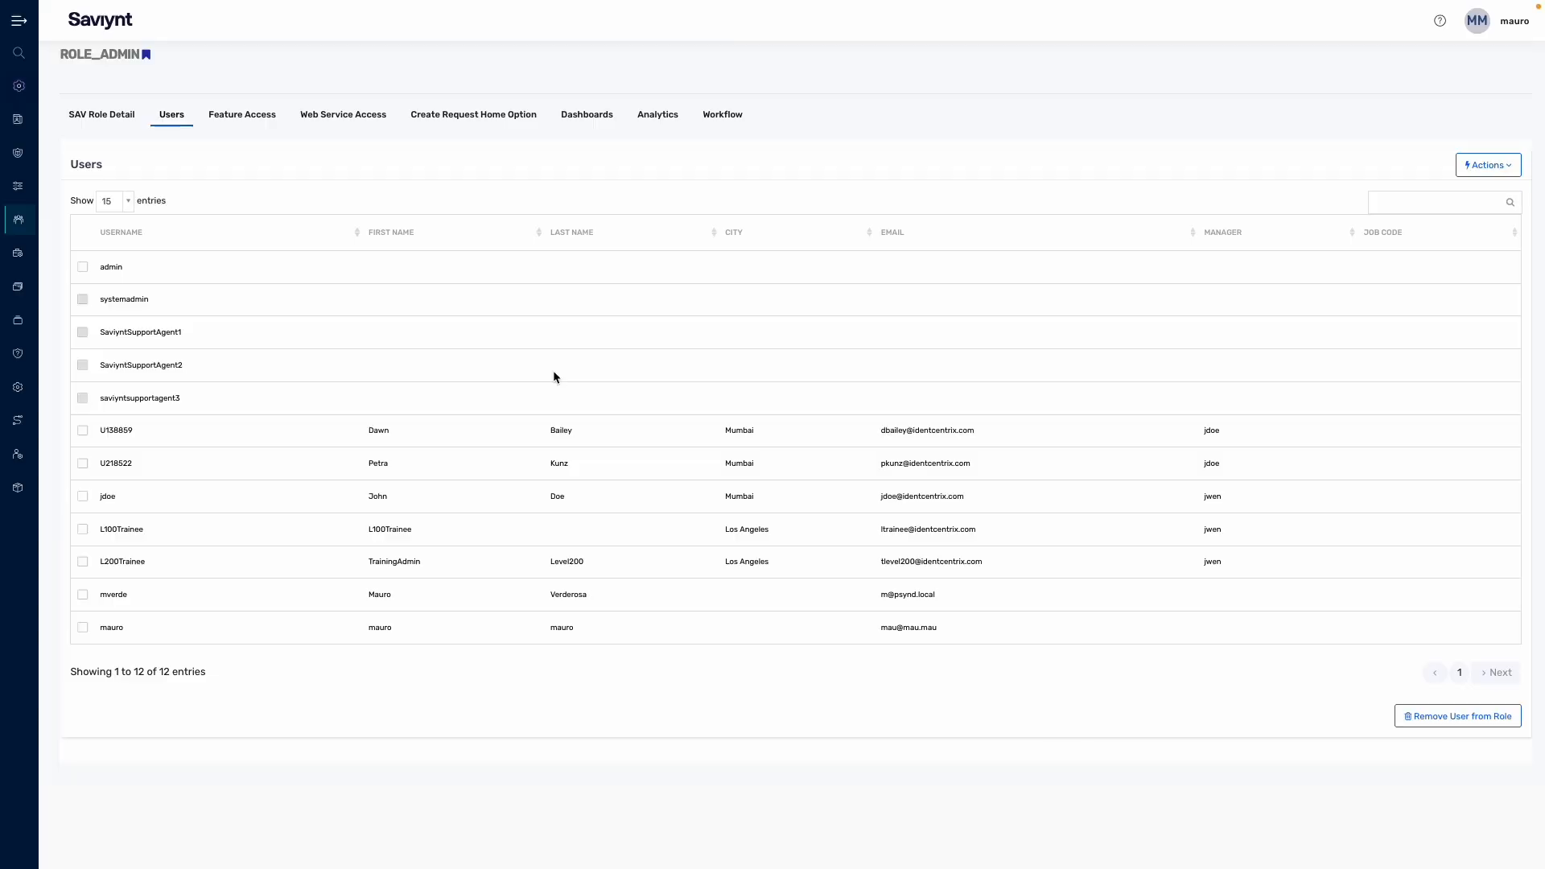
left_click(1384, 202)
type("verdero")
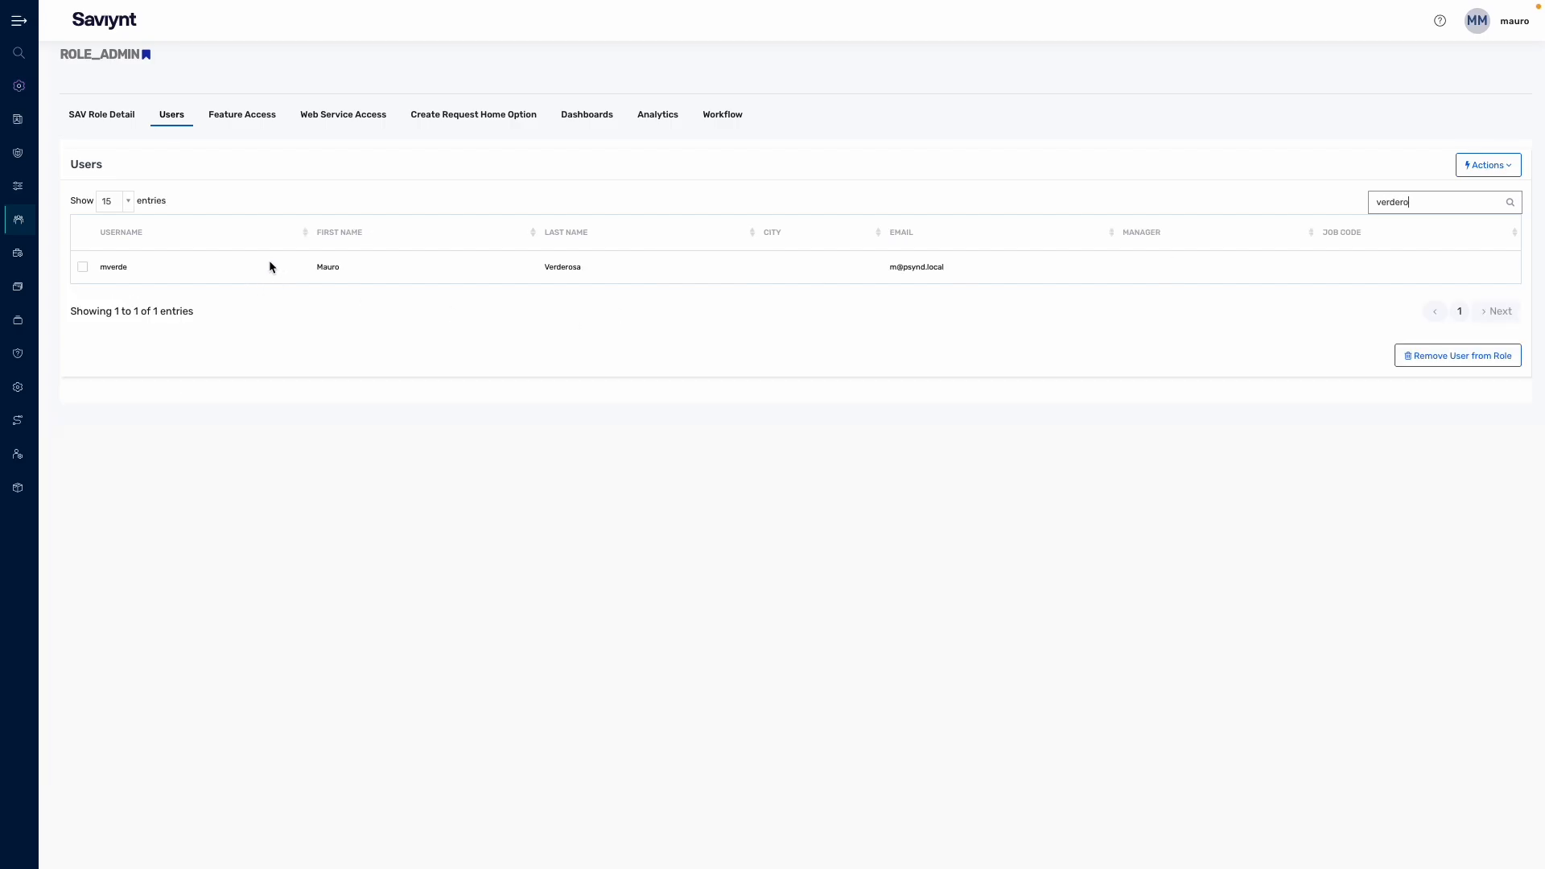
left_click_drag(270, 262, 536, 273)
Step: Find and open the test user in Identity Repository > Users
left_click(628, 270)
mouse_move(72, 179)
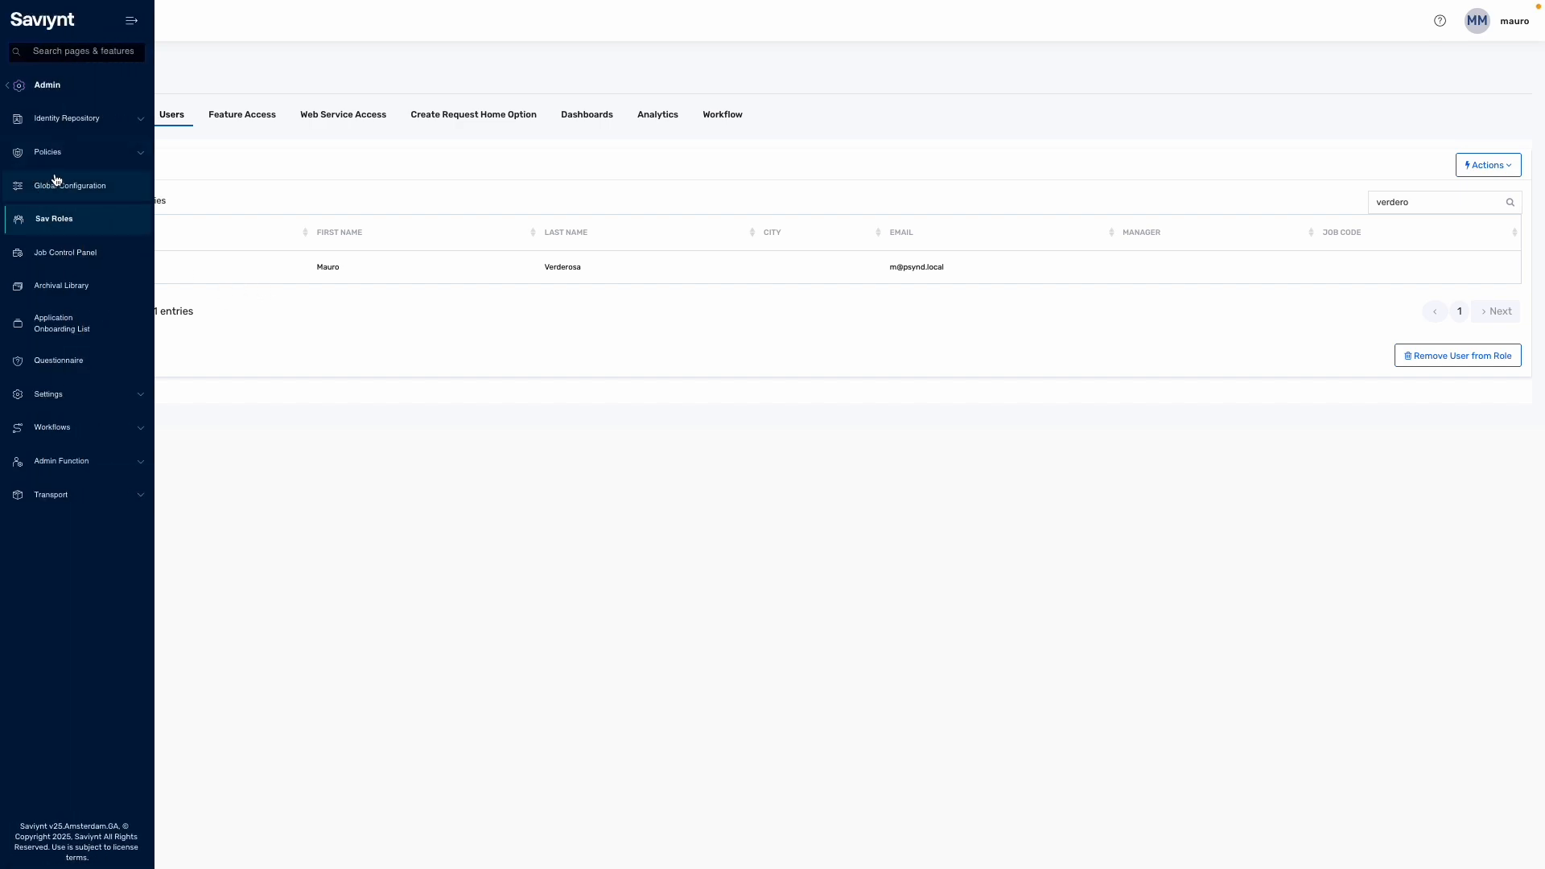
left_click(66, 121)
left_click(53, 186)
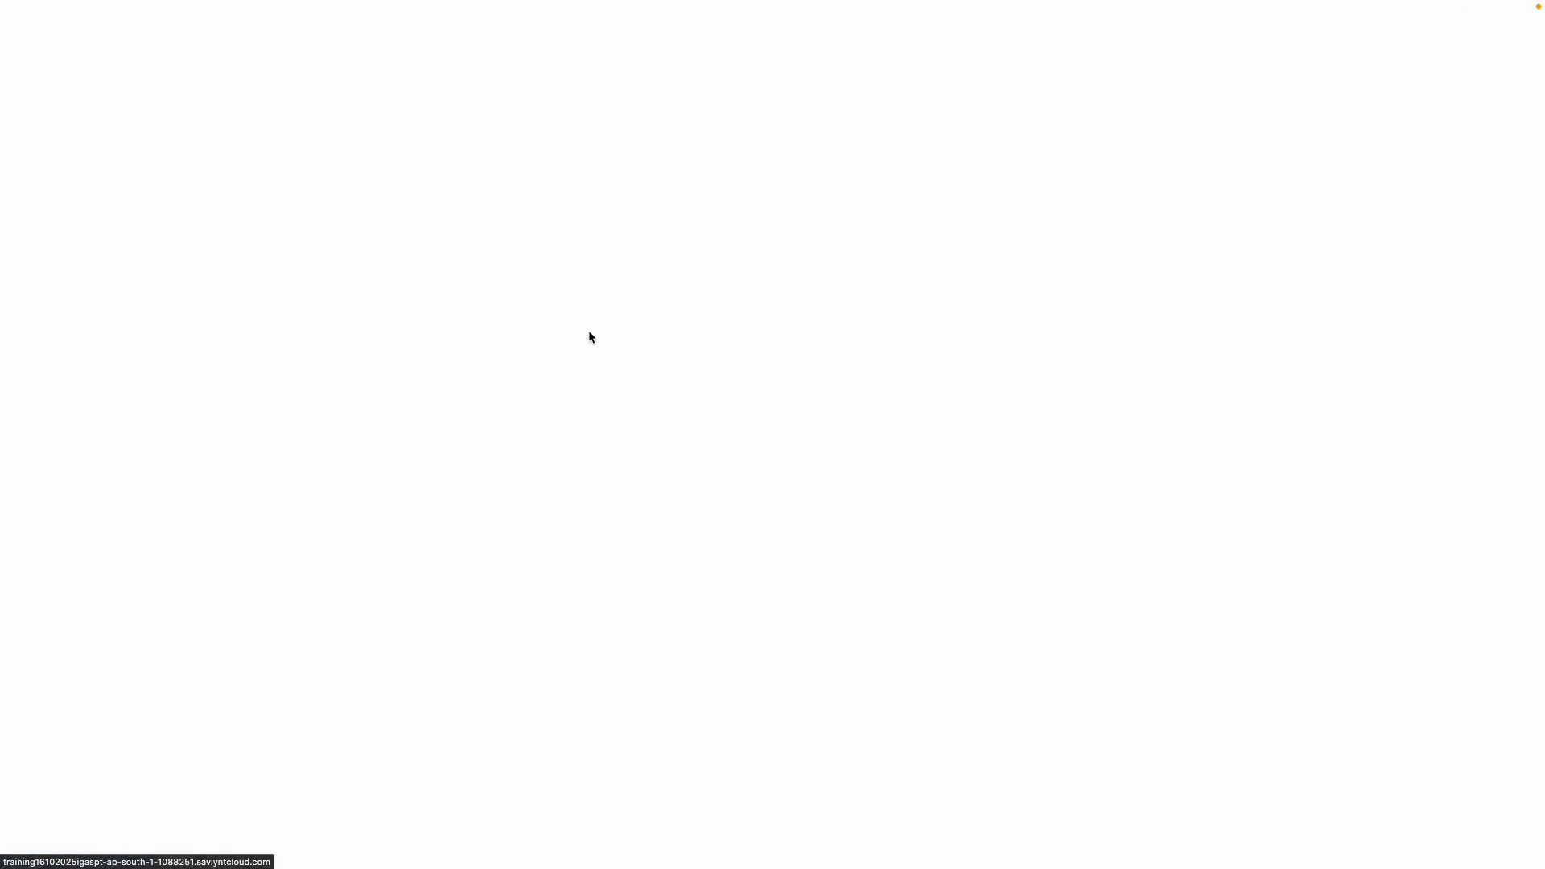
type("verdero")
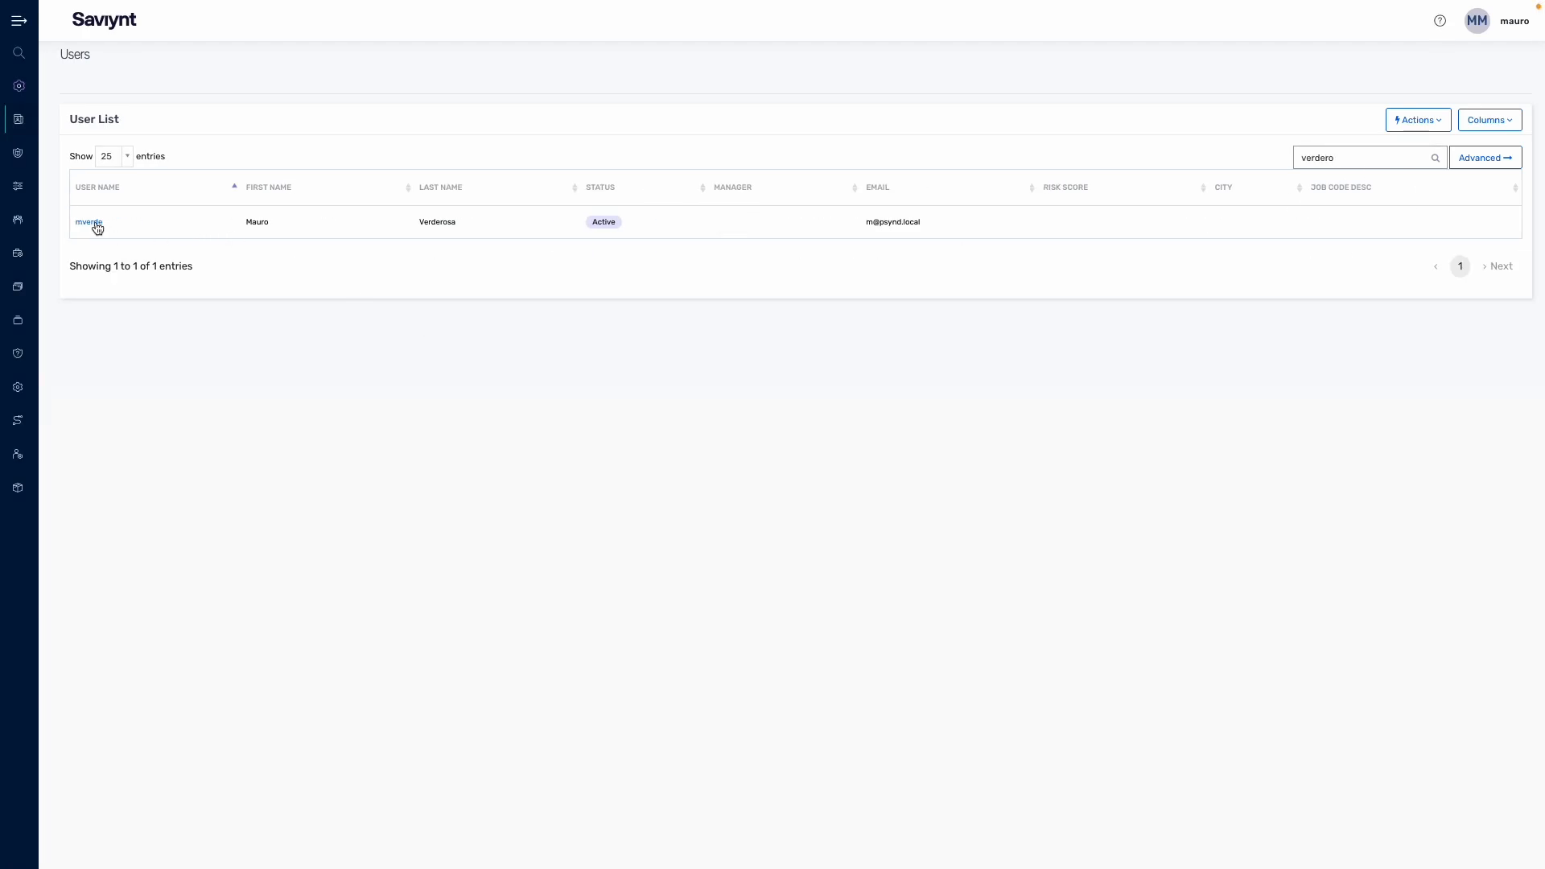
left_click(90, 222)
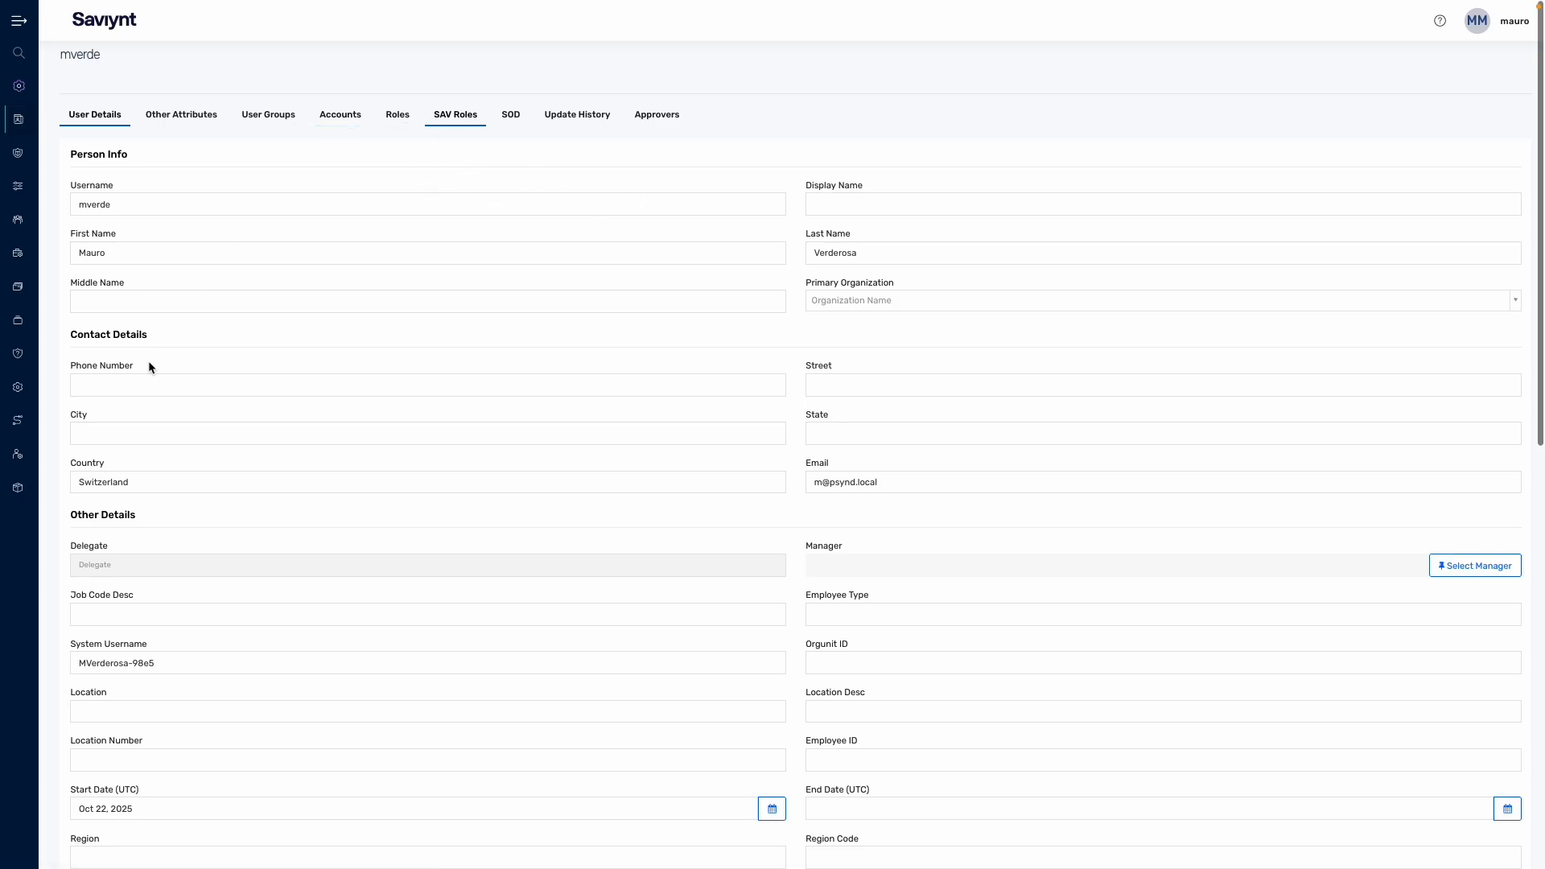
Step: Show the user's SAV roles, listing ROLE_ADMIN, and open the Add SAV Role list
left_click(444, 114)
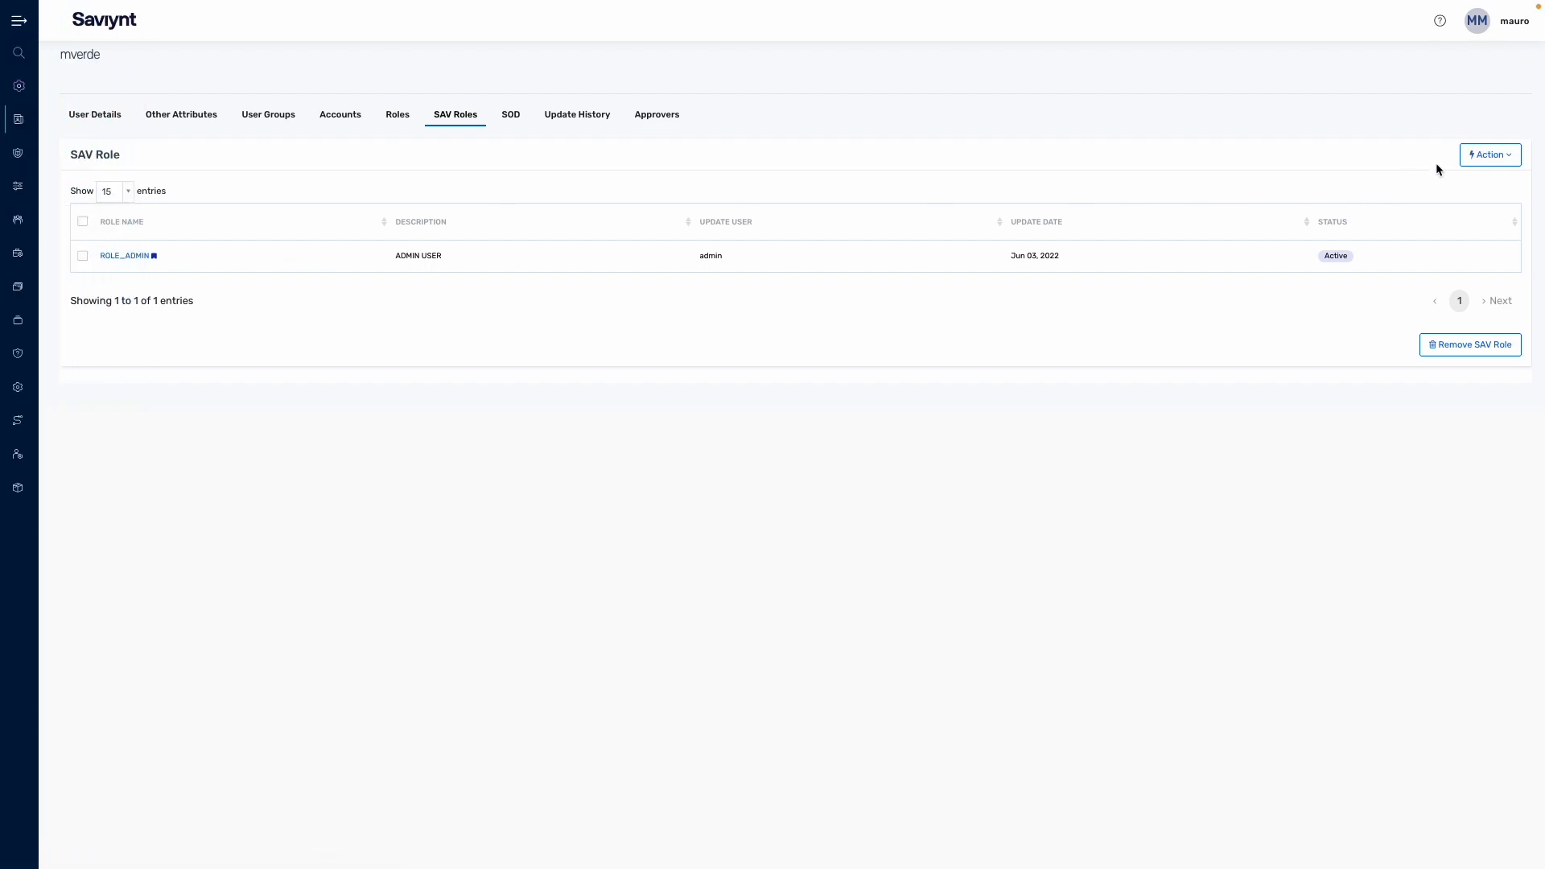
left_click(1476, 163)
left_click(1460, 180)
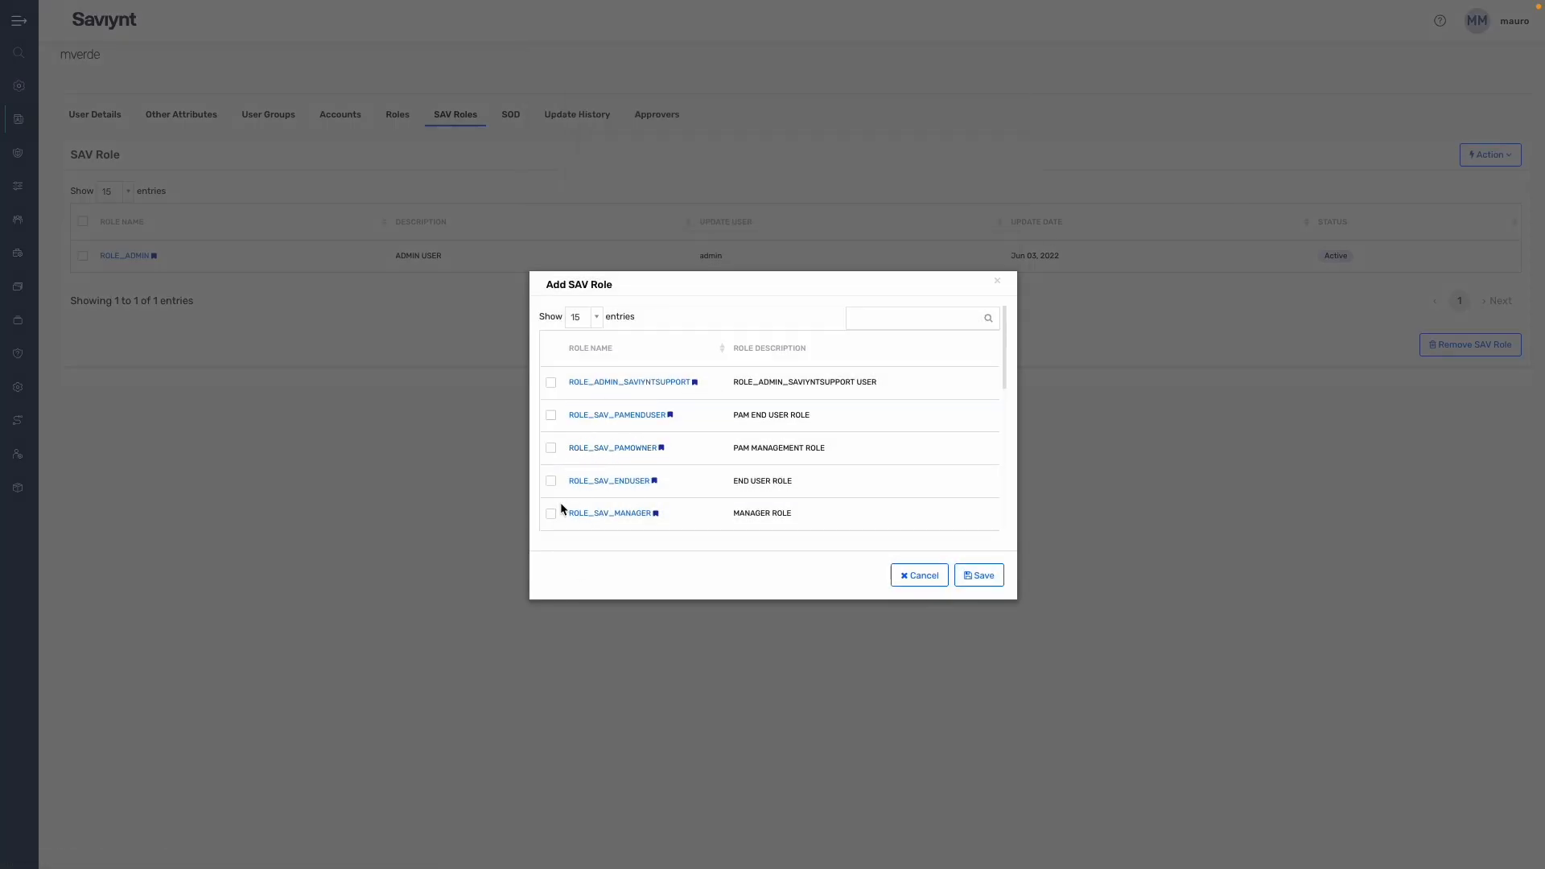
Step: Close Add SAV Role without changes and remove ROLE_ADMIN from the user's SAV roles
left_click(997, 280)
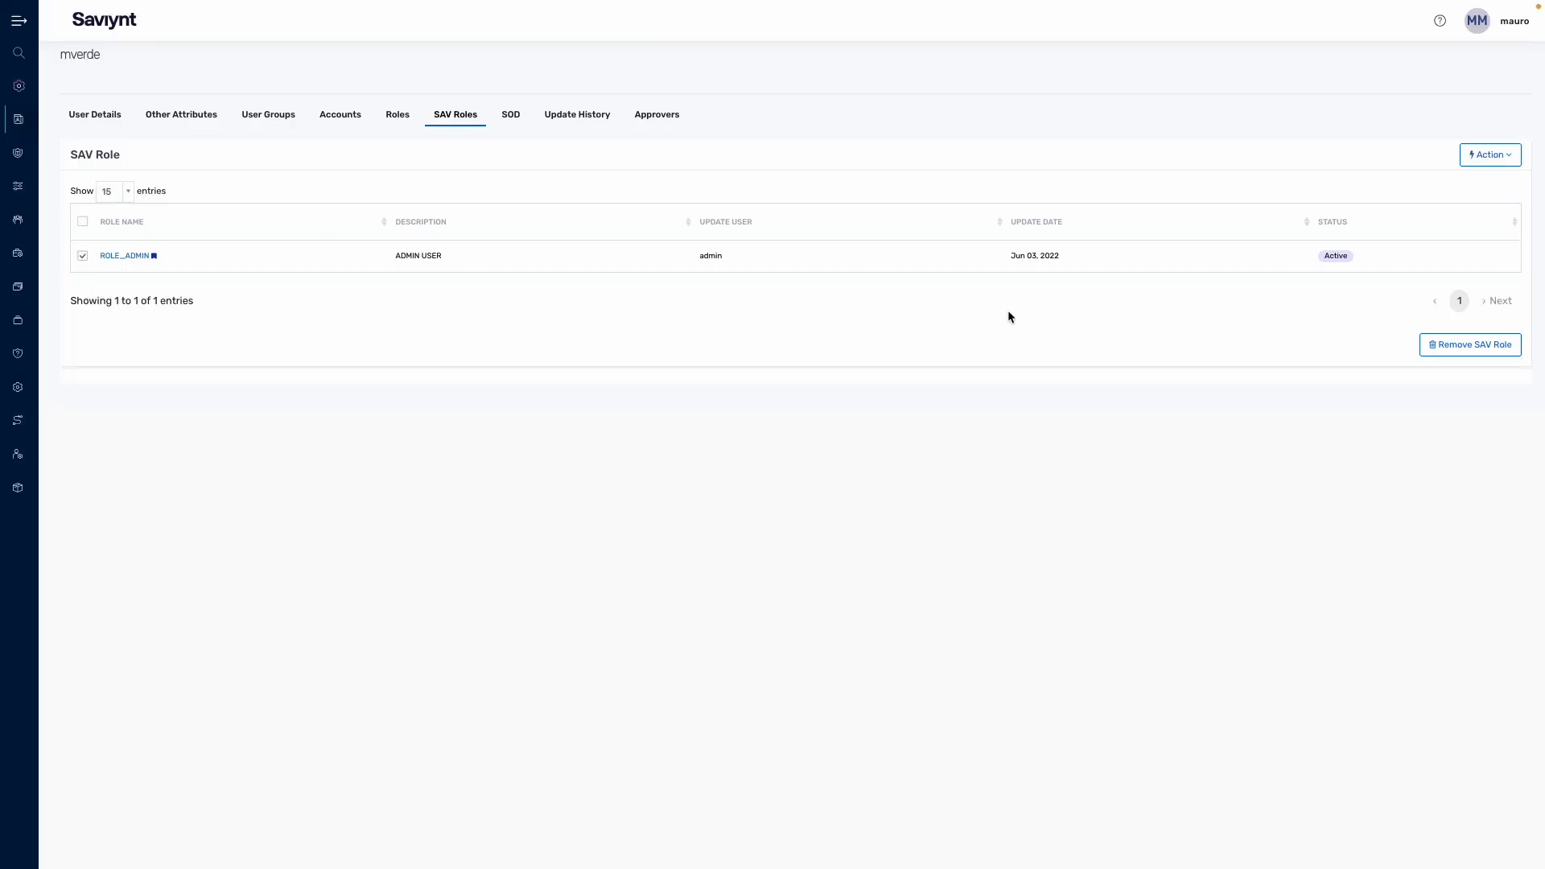
left_click(1473, 356)
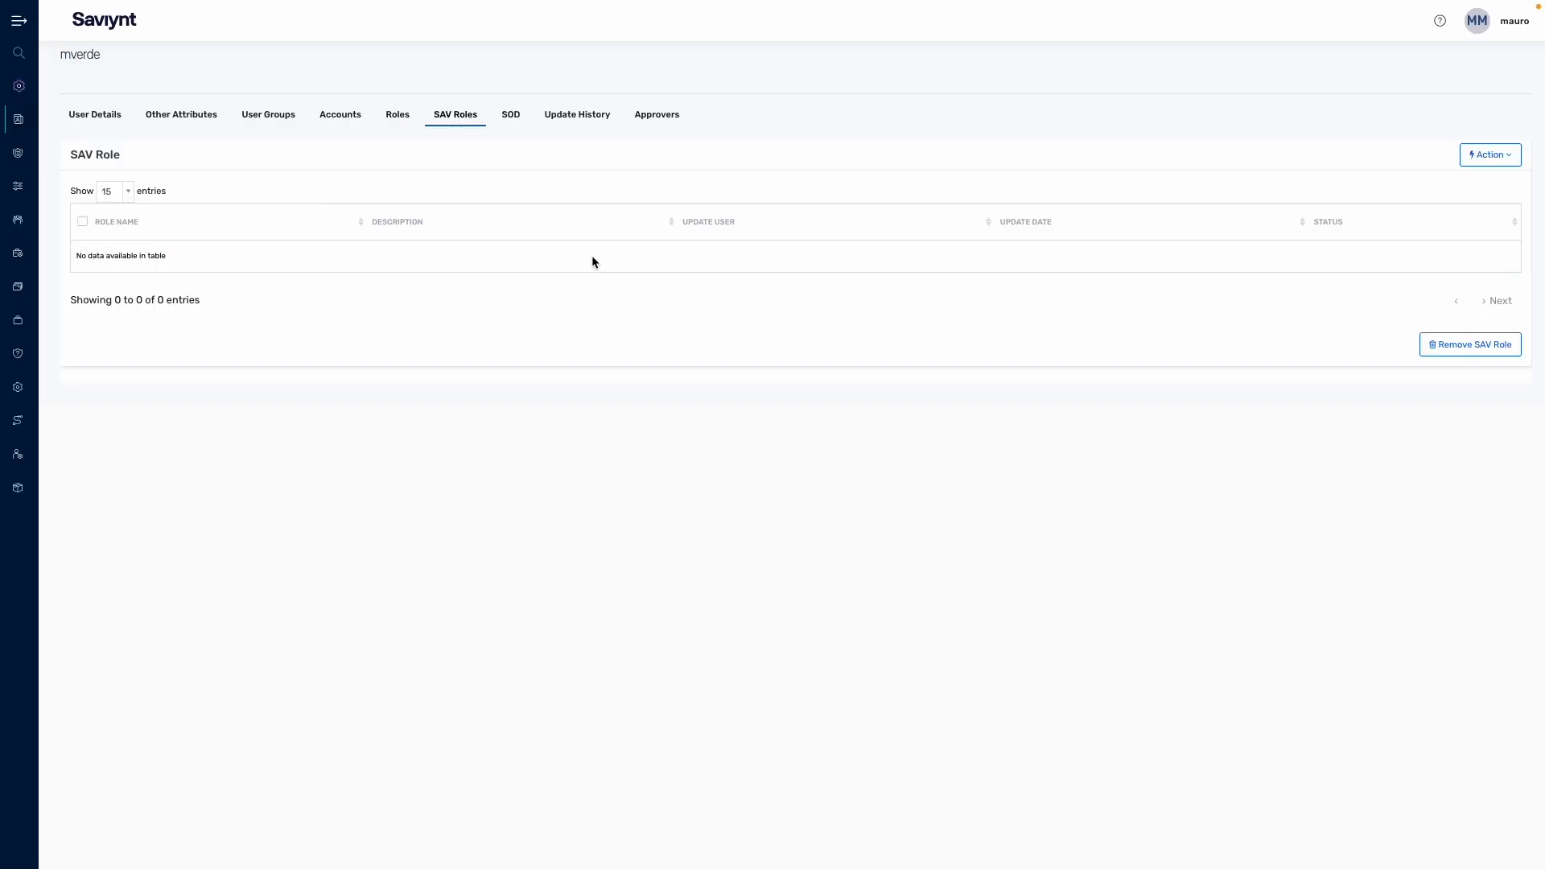
mouse_move(23, 129)
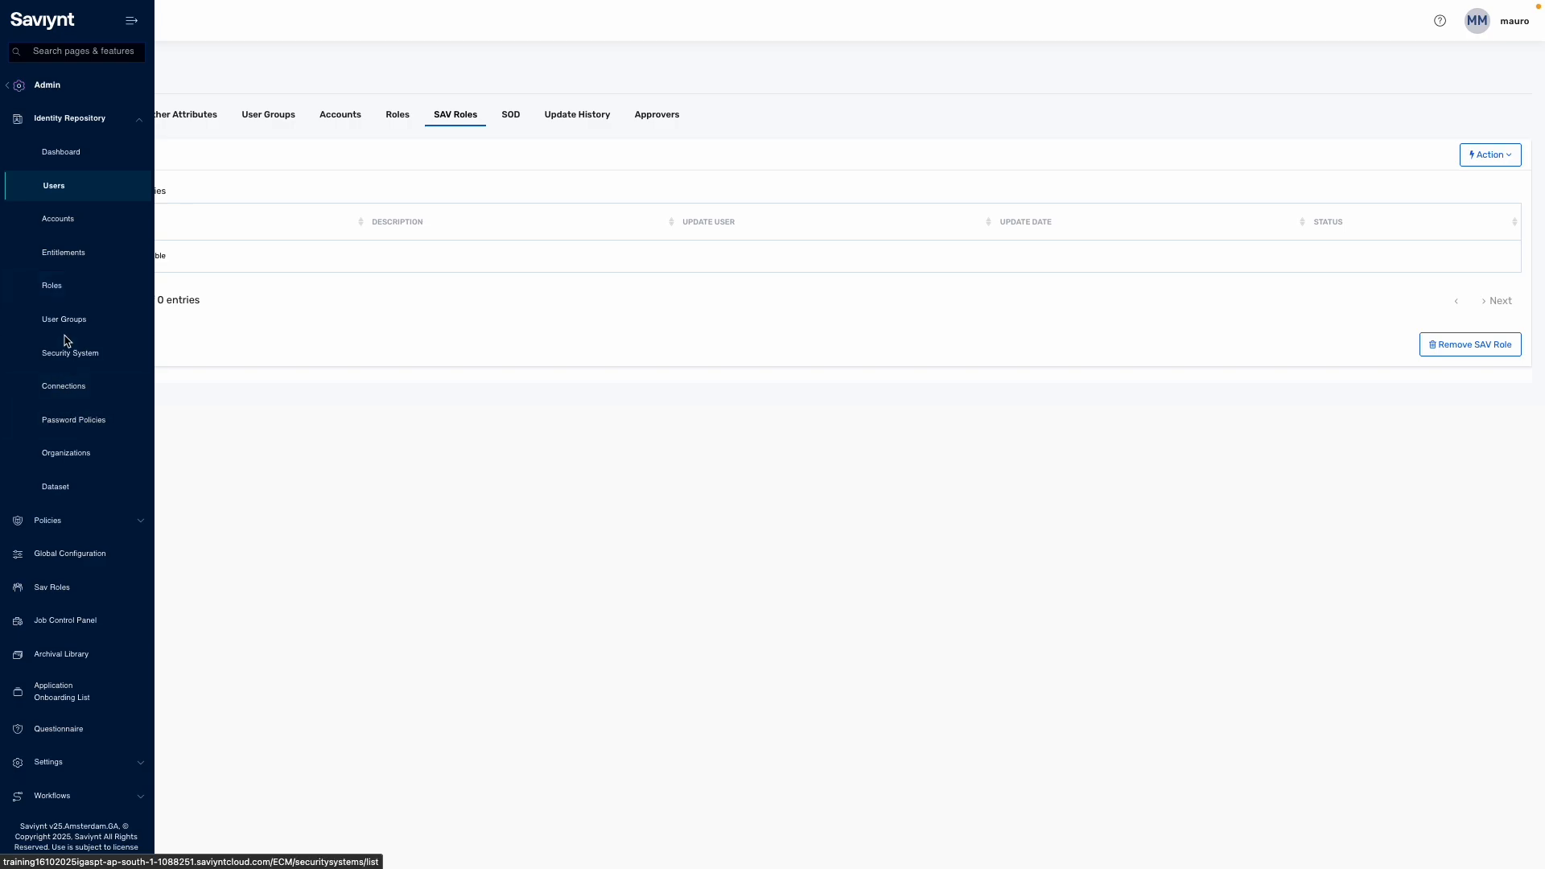
Step: From the SAV Role List, choose Create SAV Role > Create New for a blank form
left_click(53, 129)
left_click(55, 221)
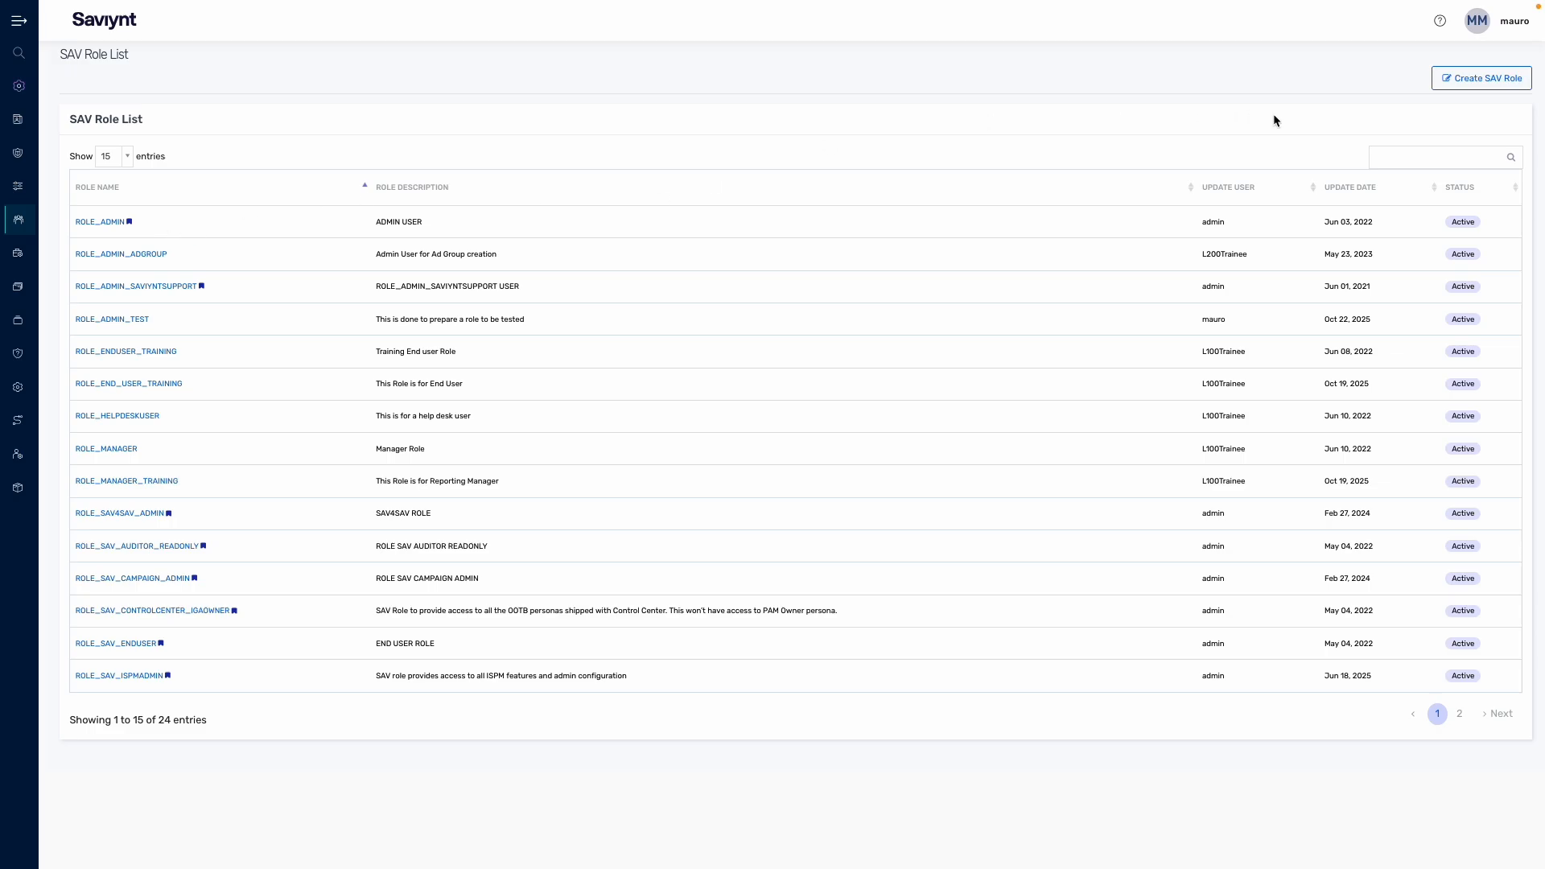
left_click(1485, 79)
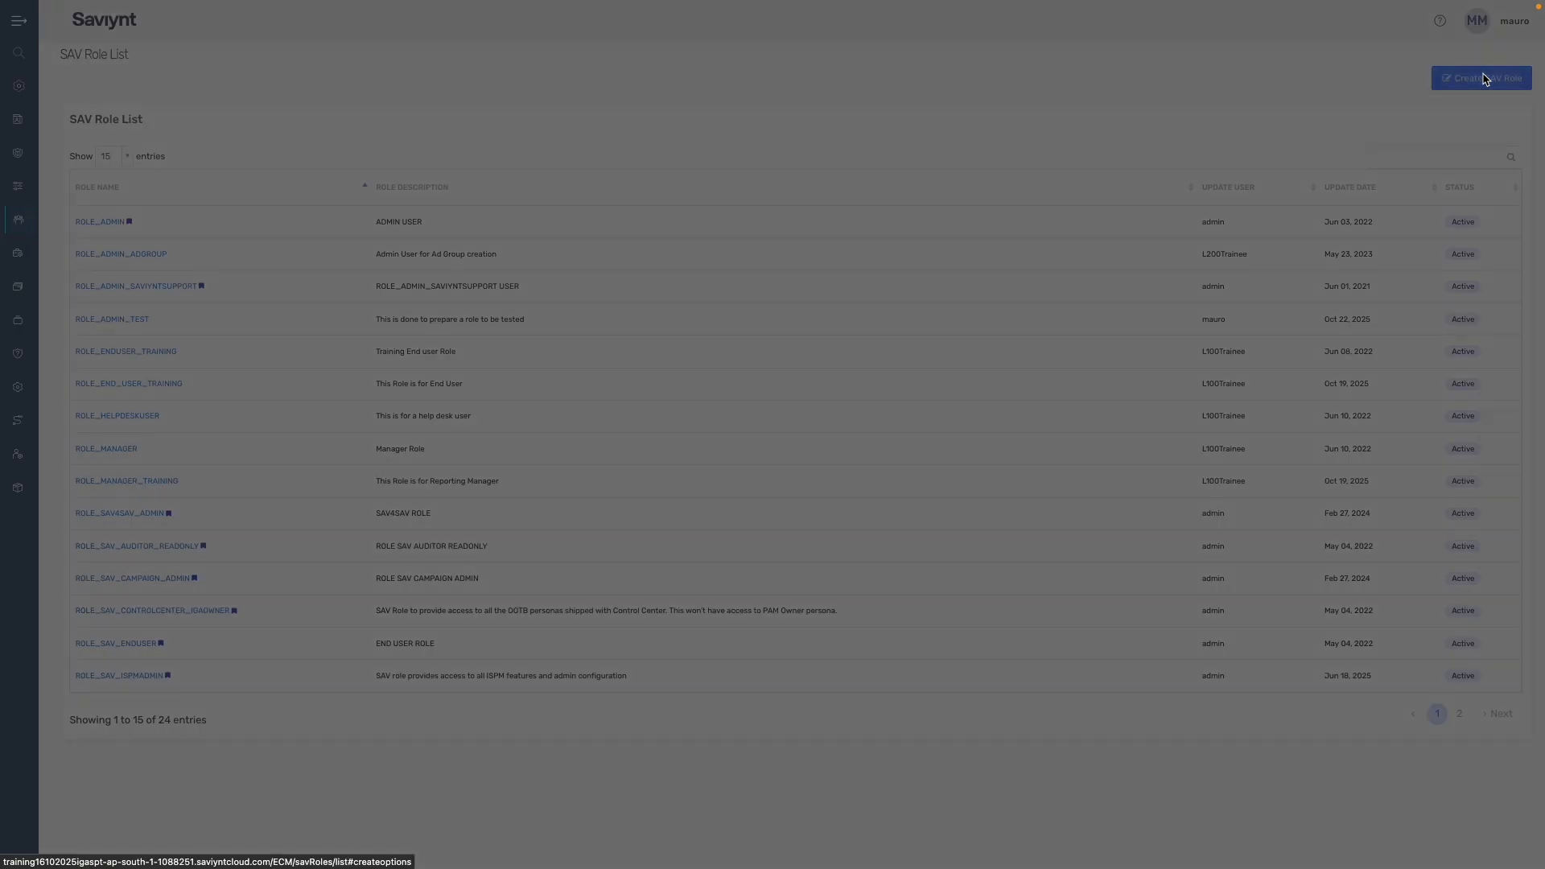
left_click(1492, 79)
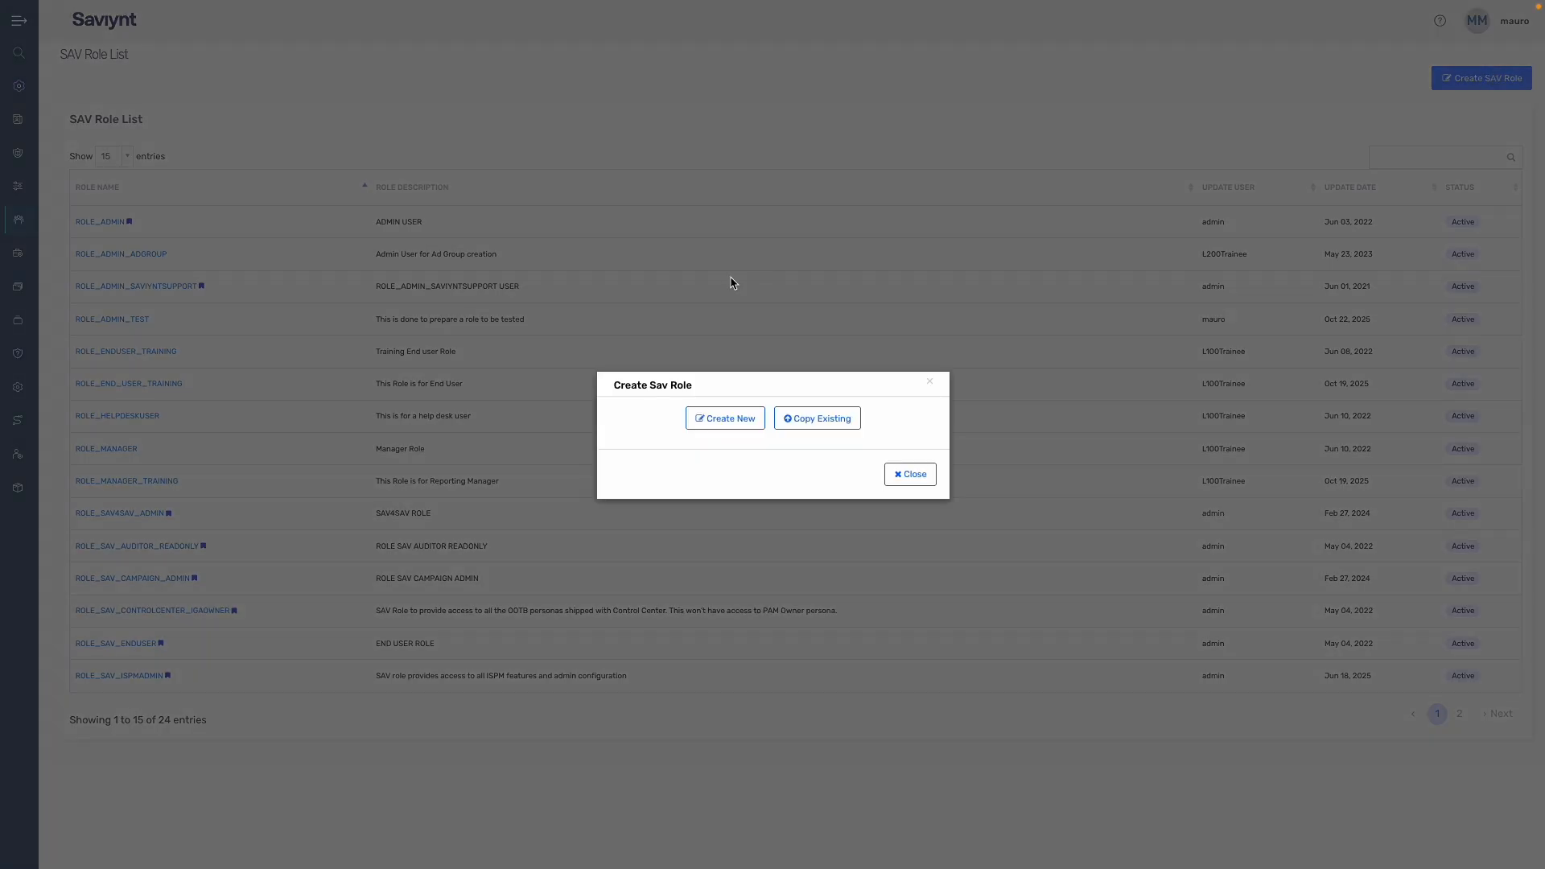
left_click(737, 420)
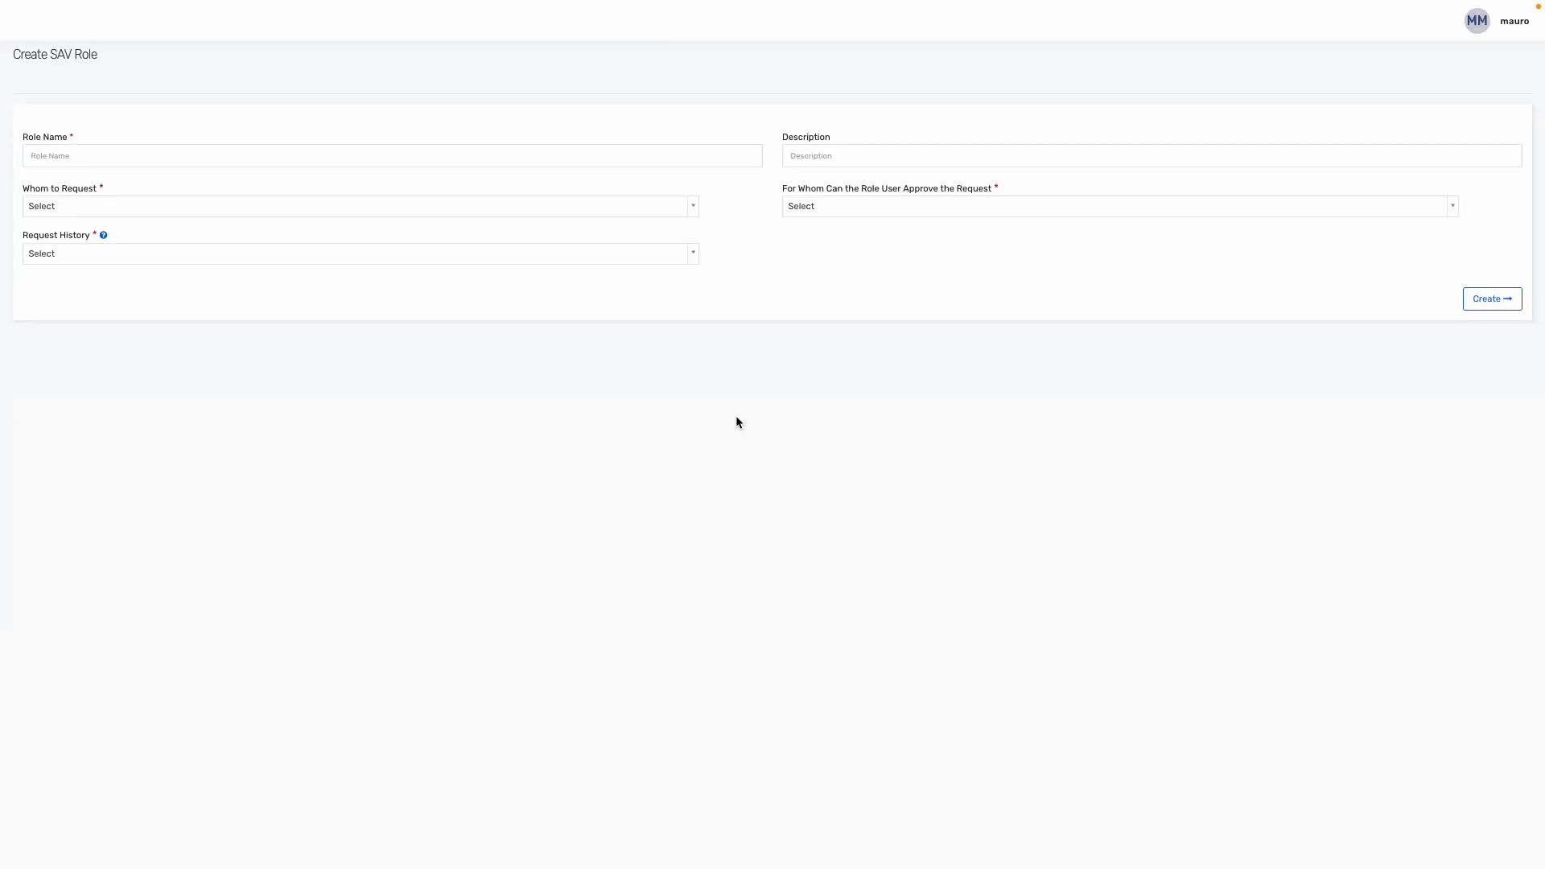
Step: Name the role ROLE_ADMIN_2_FOR_TEST with description 'This is just a test we are running'
left_click(326, 150)
type("ROL")
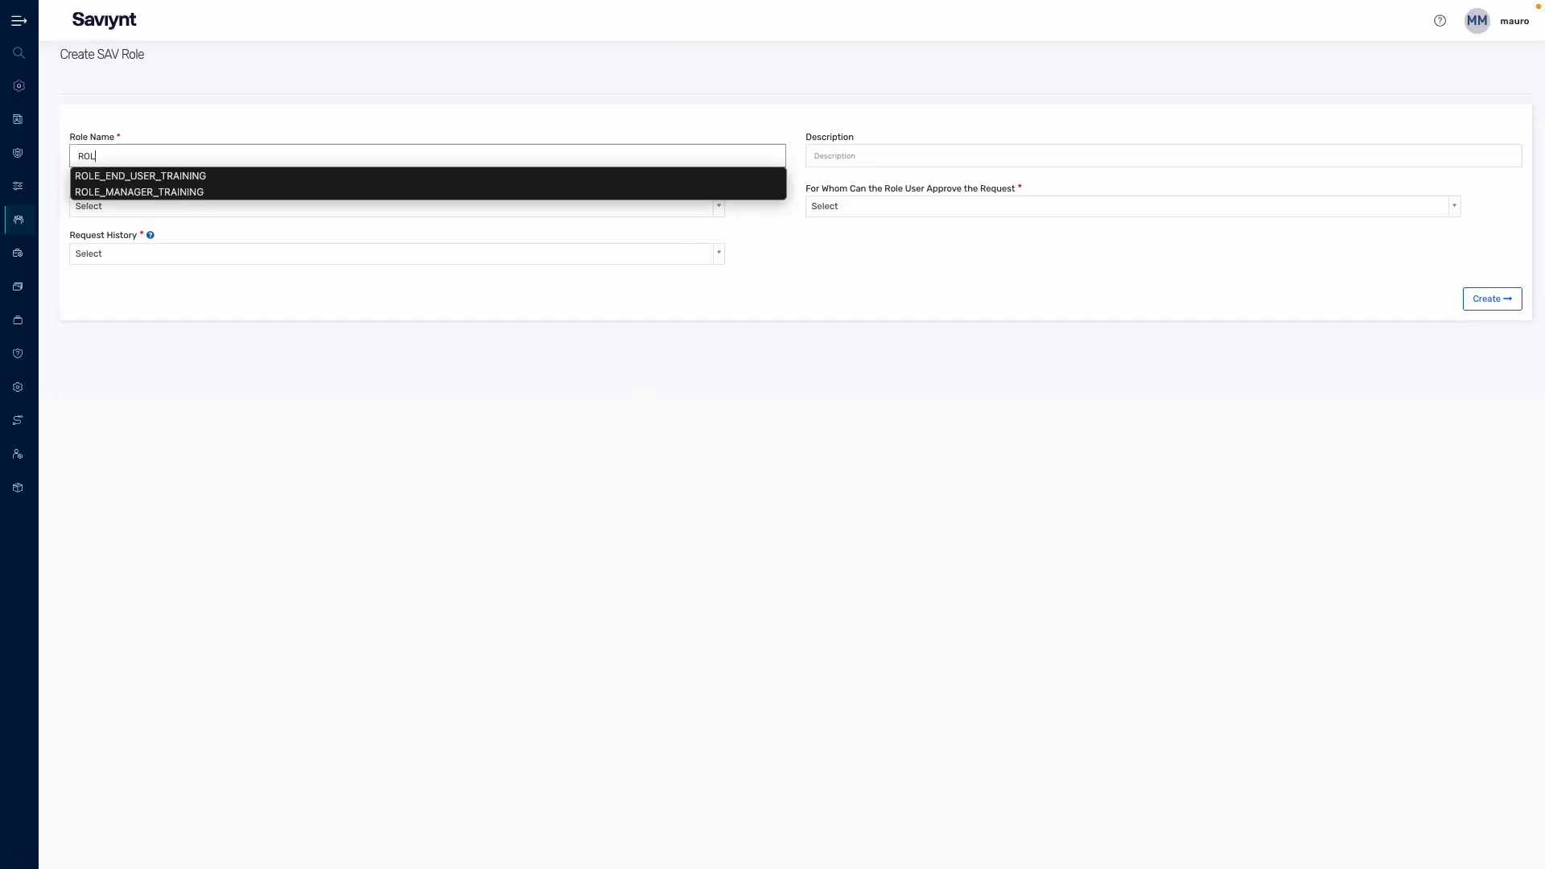
type("E_ADMIN_2")
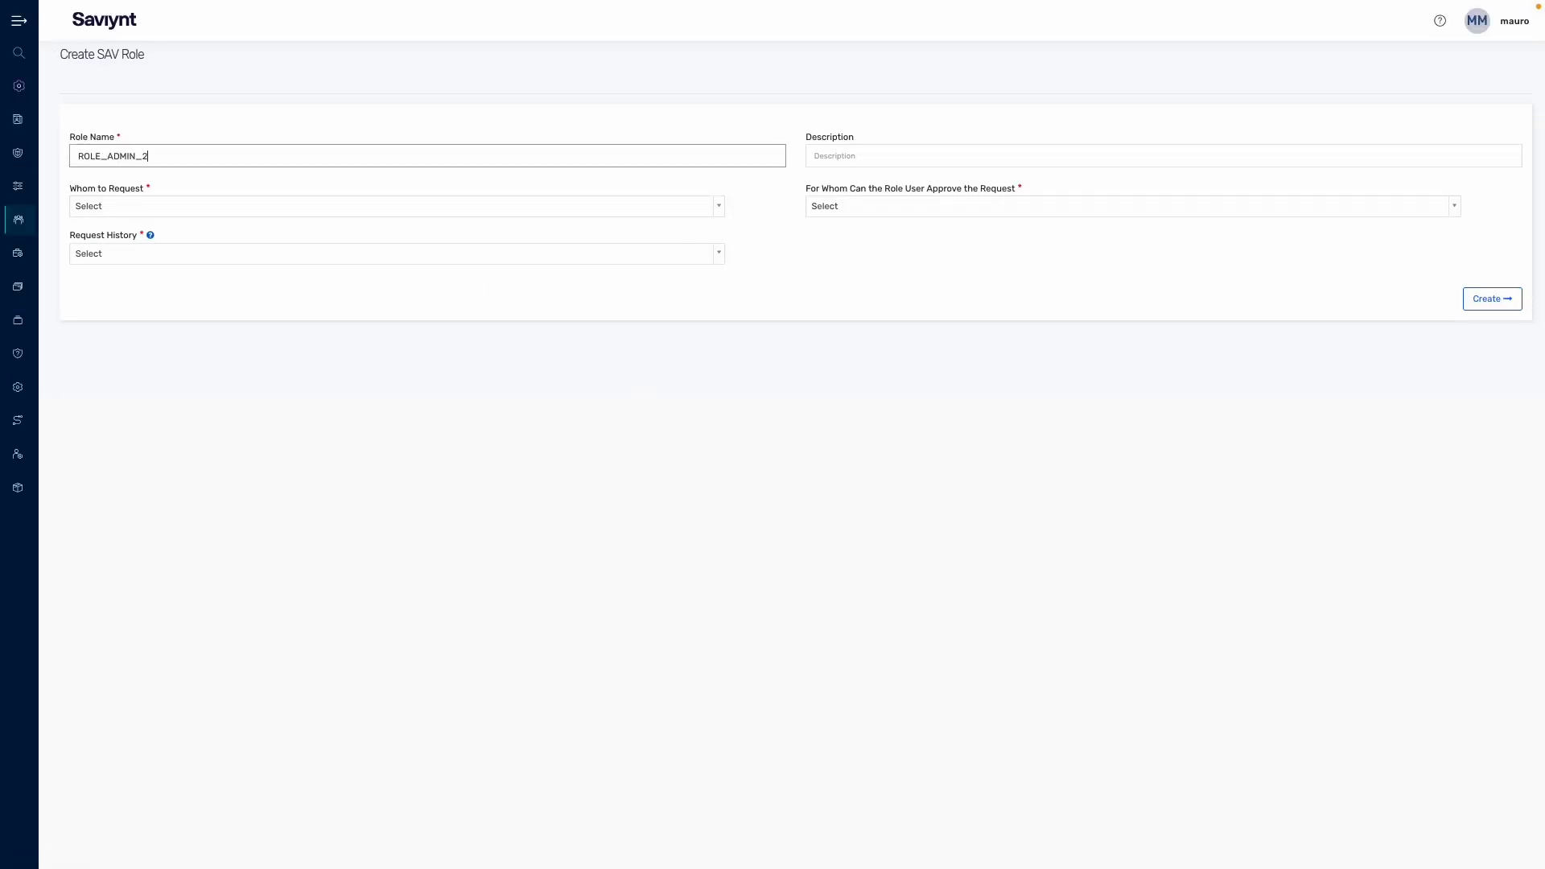
type("_FOR_TEST")
key("Tab")
type("Thi")
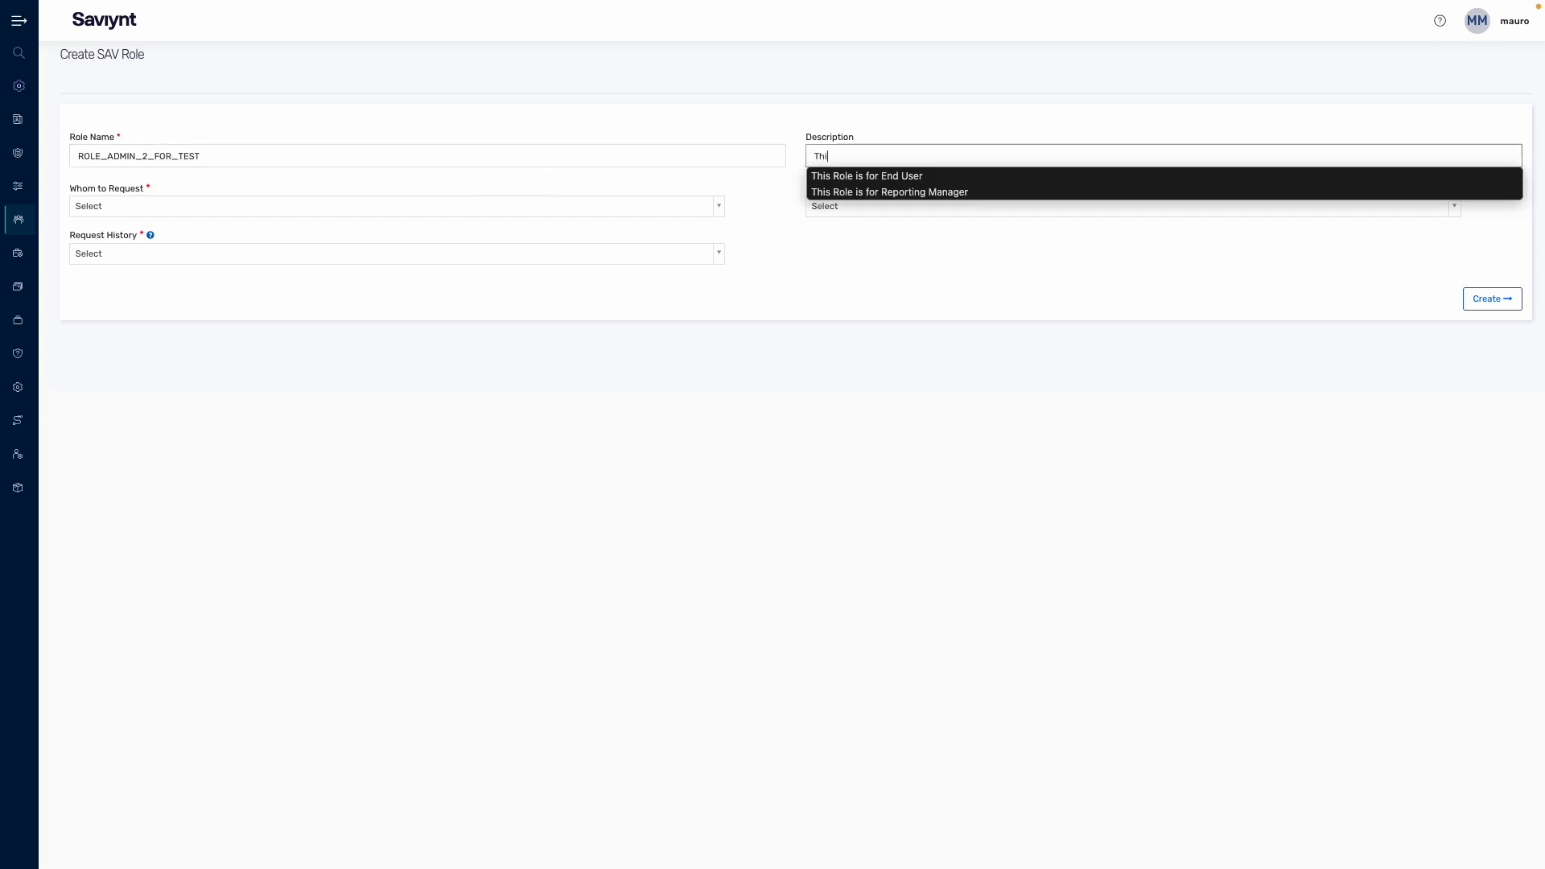
type("s is just a test ")
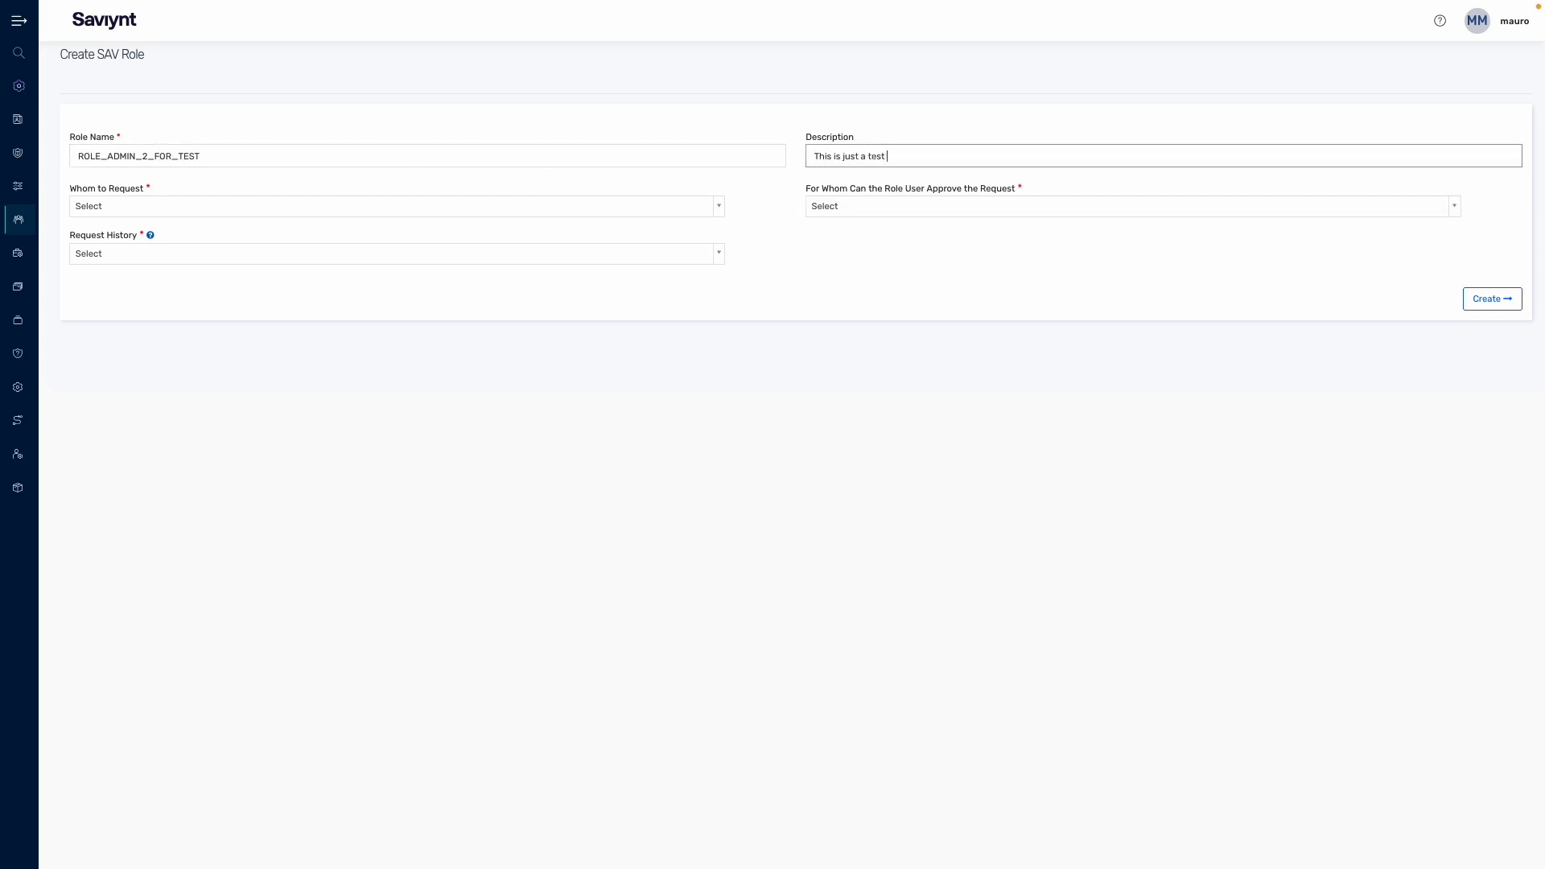
type("we are running")
Step: Choose Request For All, Approve all request and Cannot View Any Request, then create the role
left_click(347, 211)
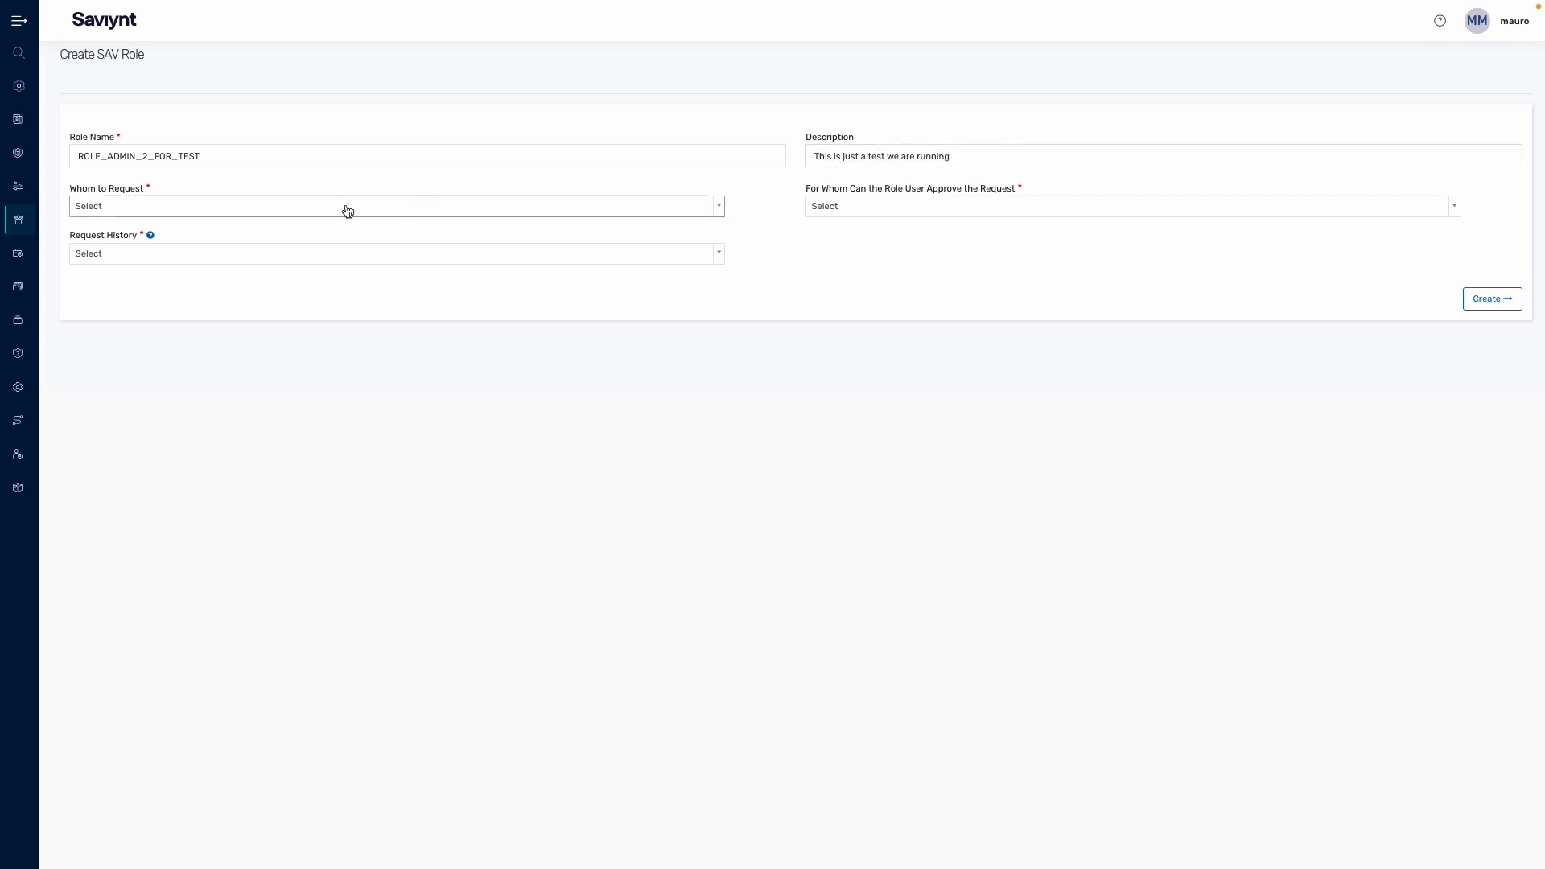
left_click(294, 211)
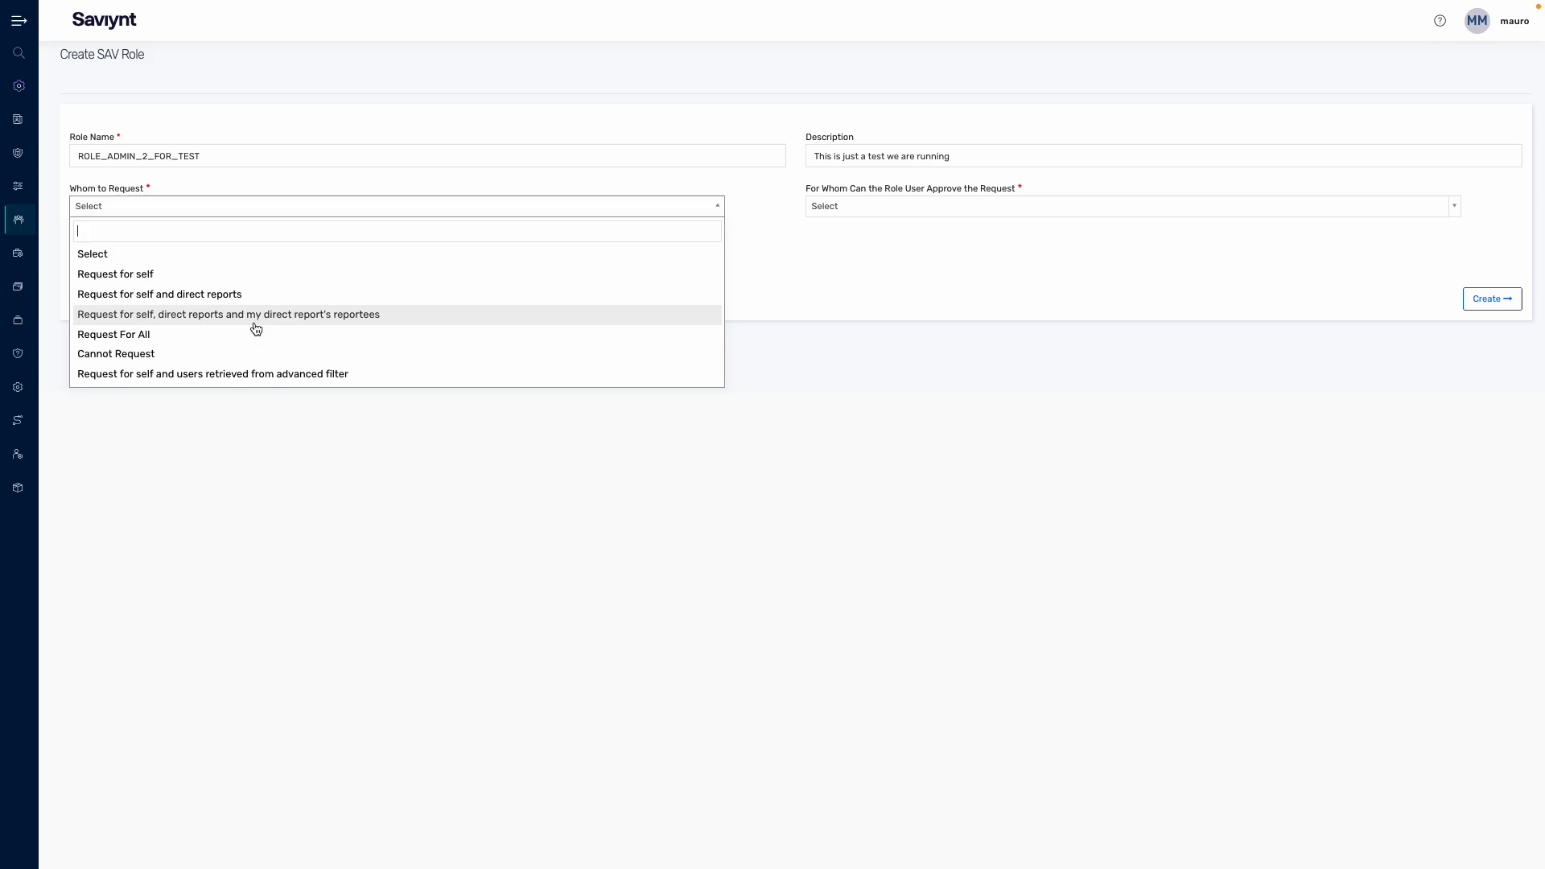
left_click(852, 211)
left_click(887, 211)
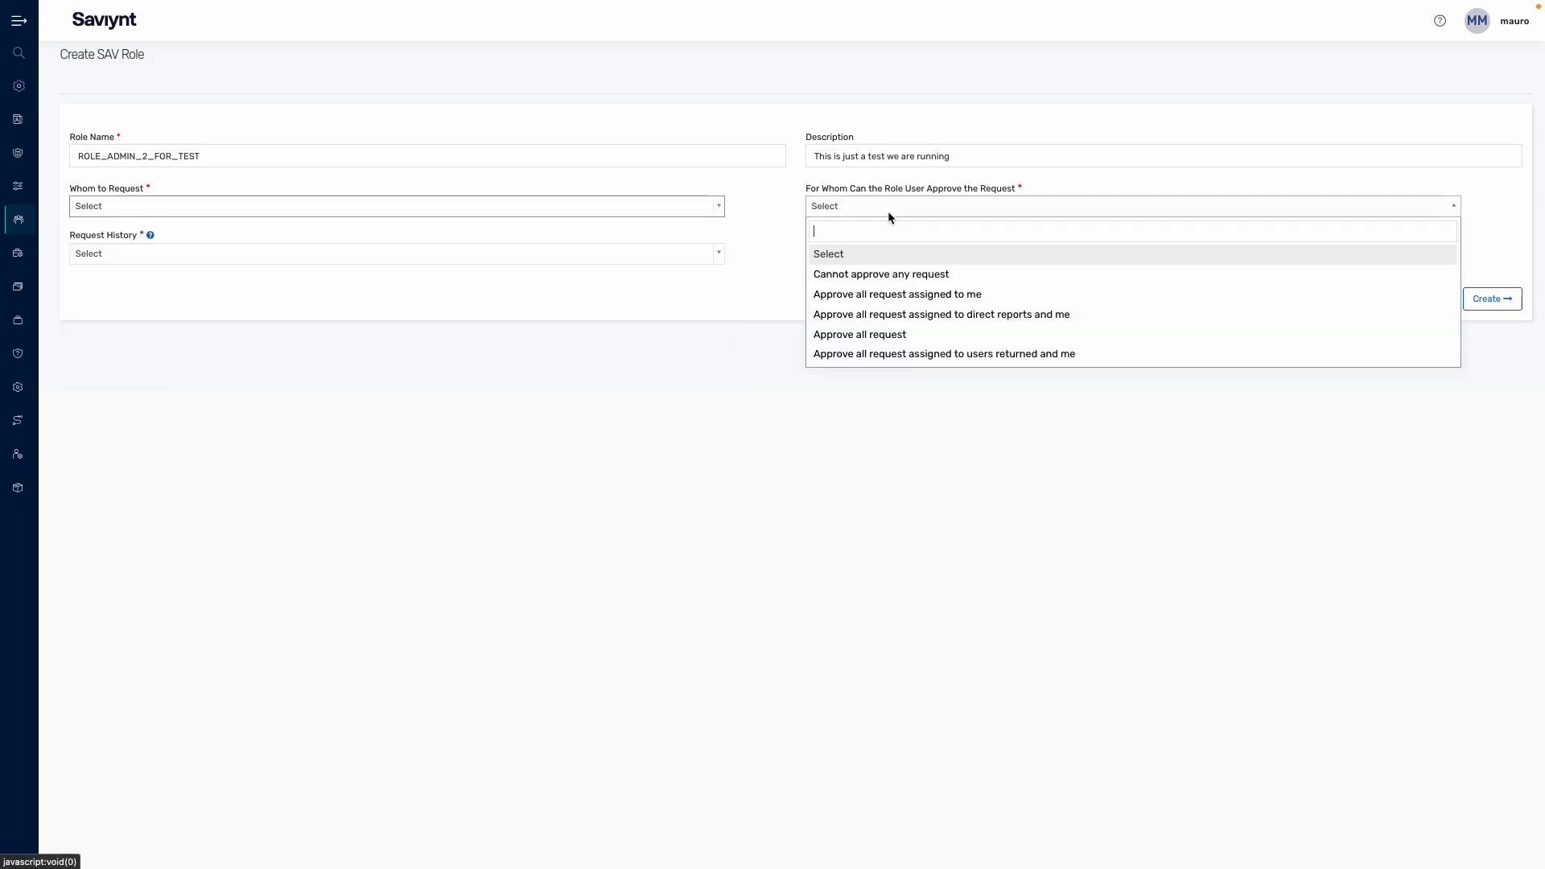
left_click(486, 312)
left_click(349, 211)
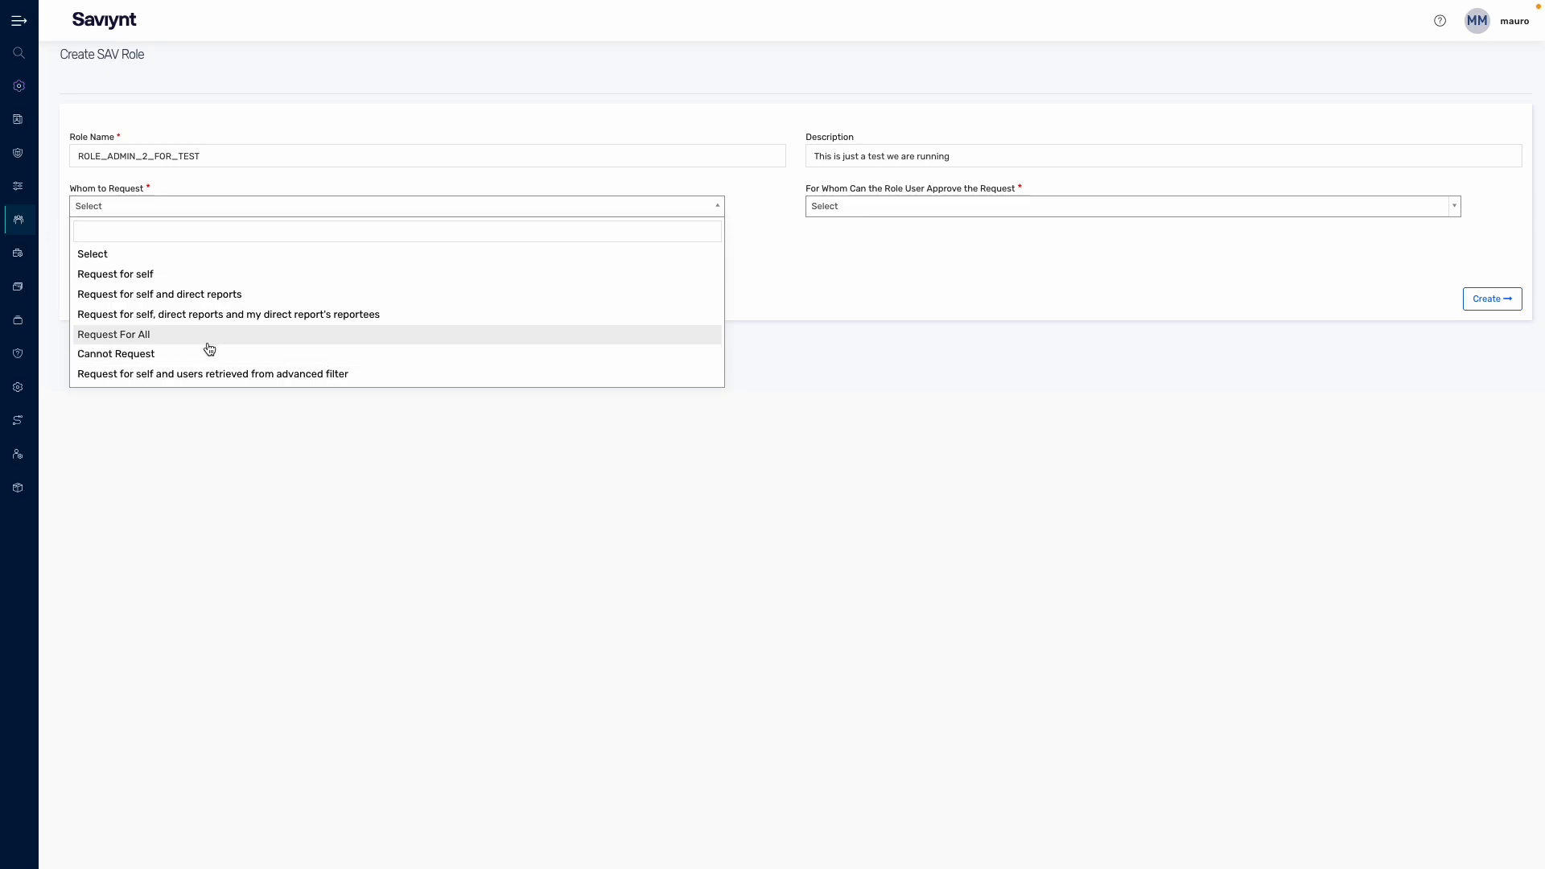
left_click(208, 344)
left_click(855, 206)
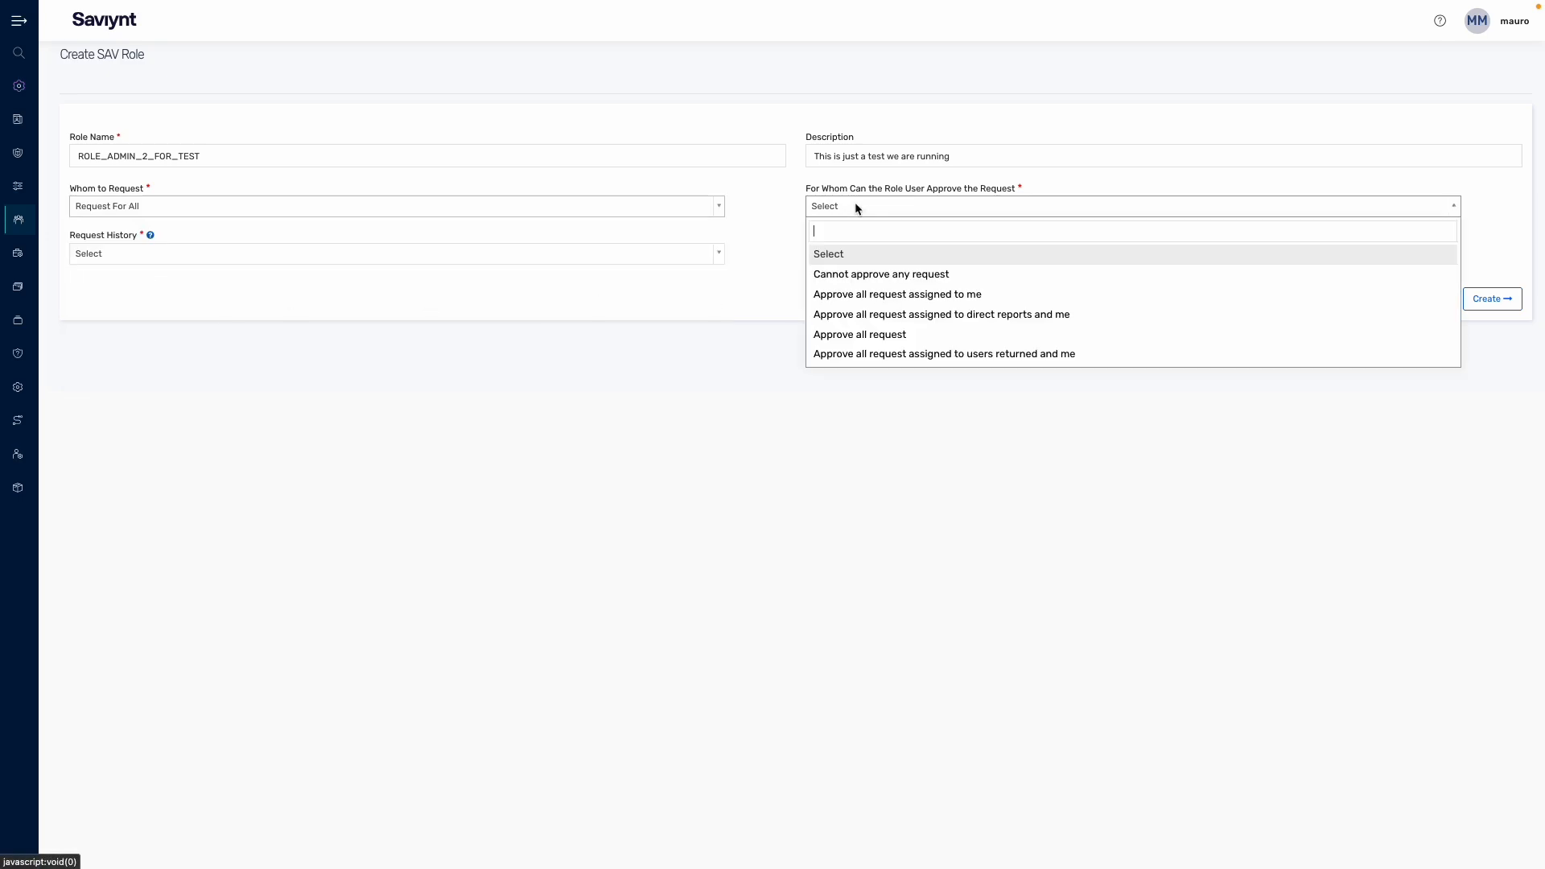
left_click(866, 336)
left_click(361, 256)
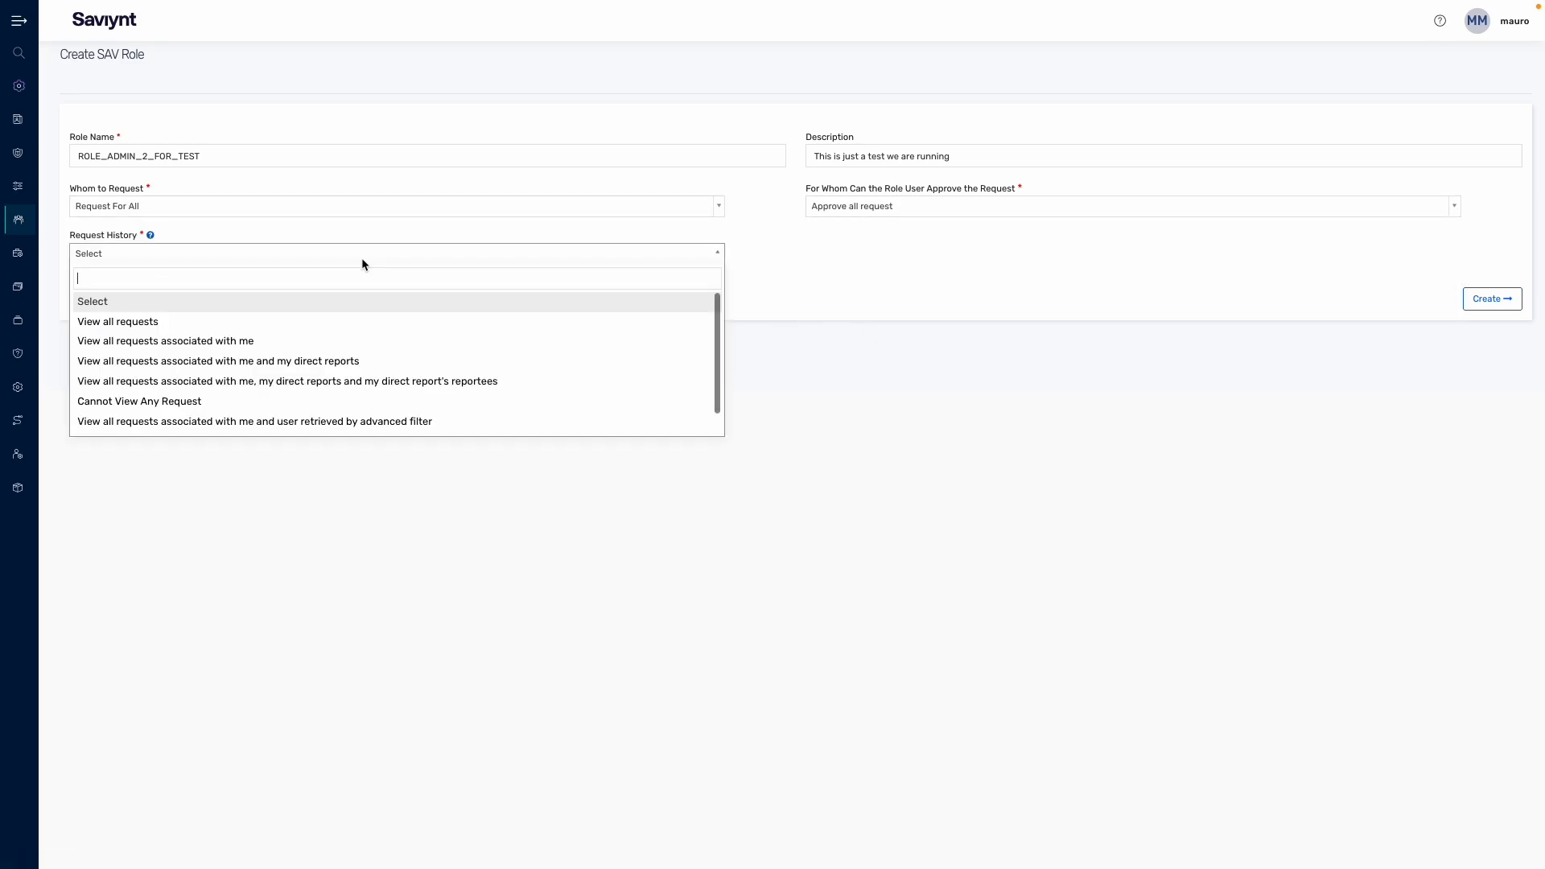
left_click(287, 401)
left_click(1488, 308)
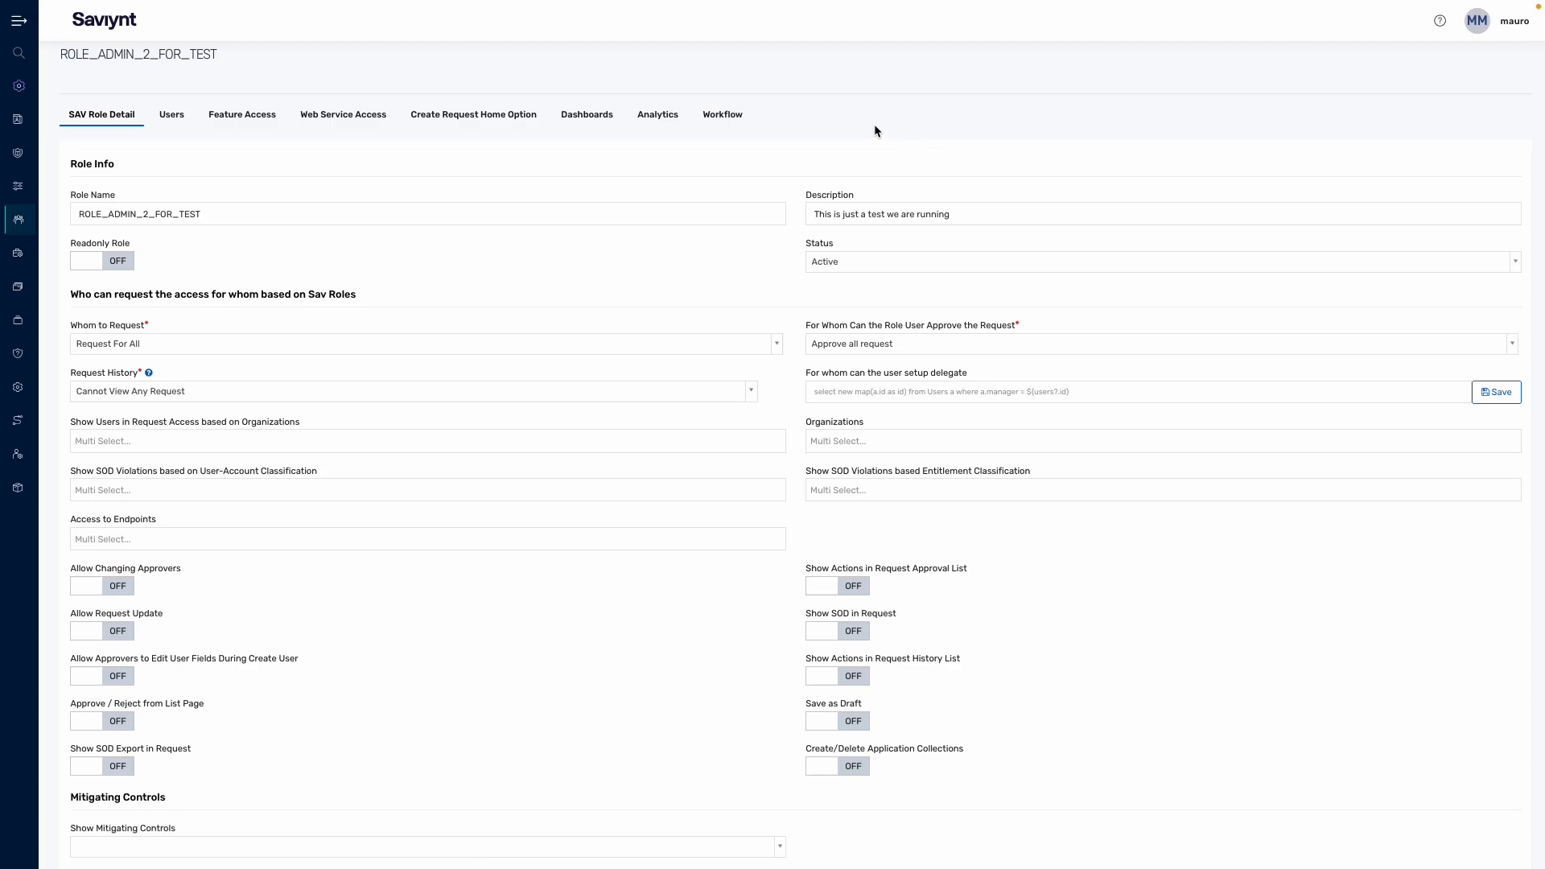
Step: Open the new role's Create Request Home Option tab, with all request options unchecked
left_click(467, 119)
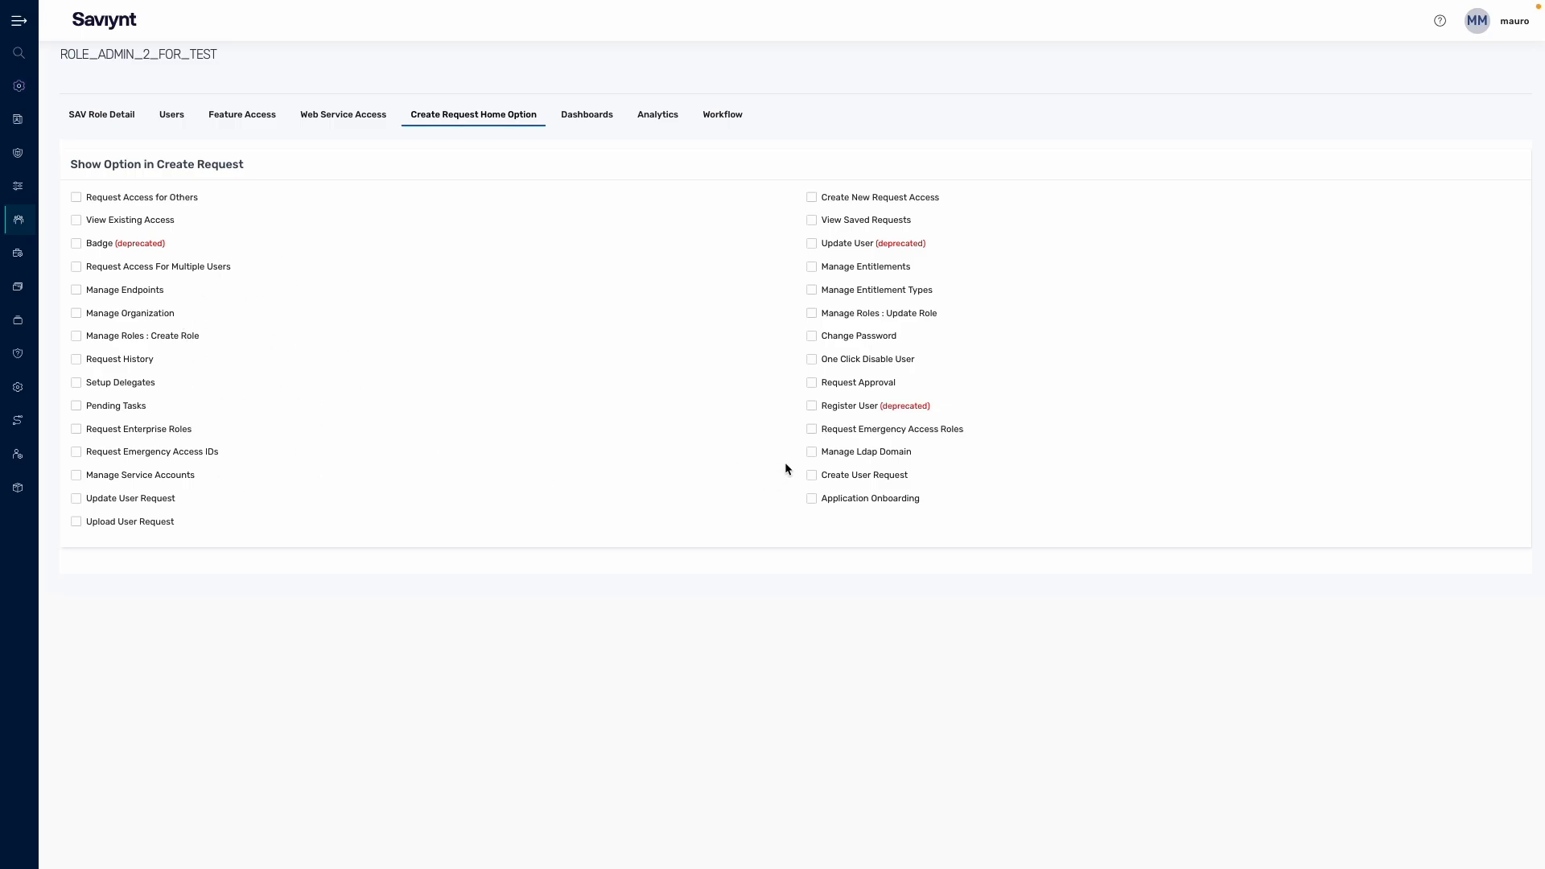
Step: Check the role's empty Dashboards tab and SAV Role Detail tab, then return to Sav Roles
left_click(584, 122)
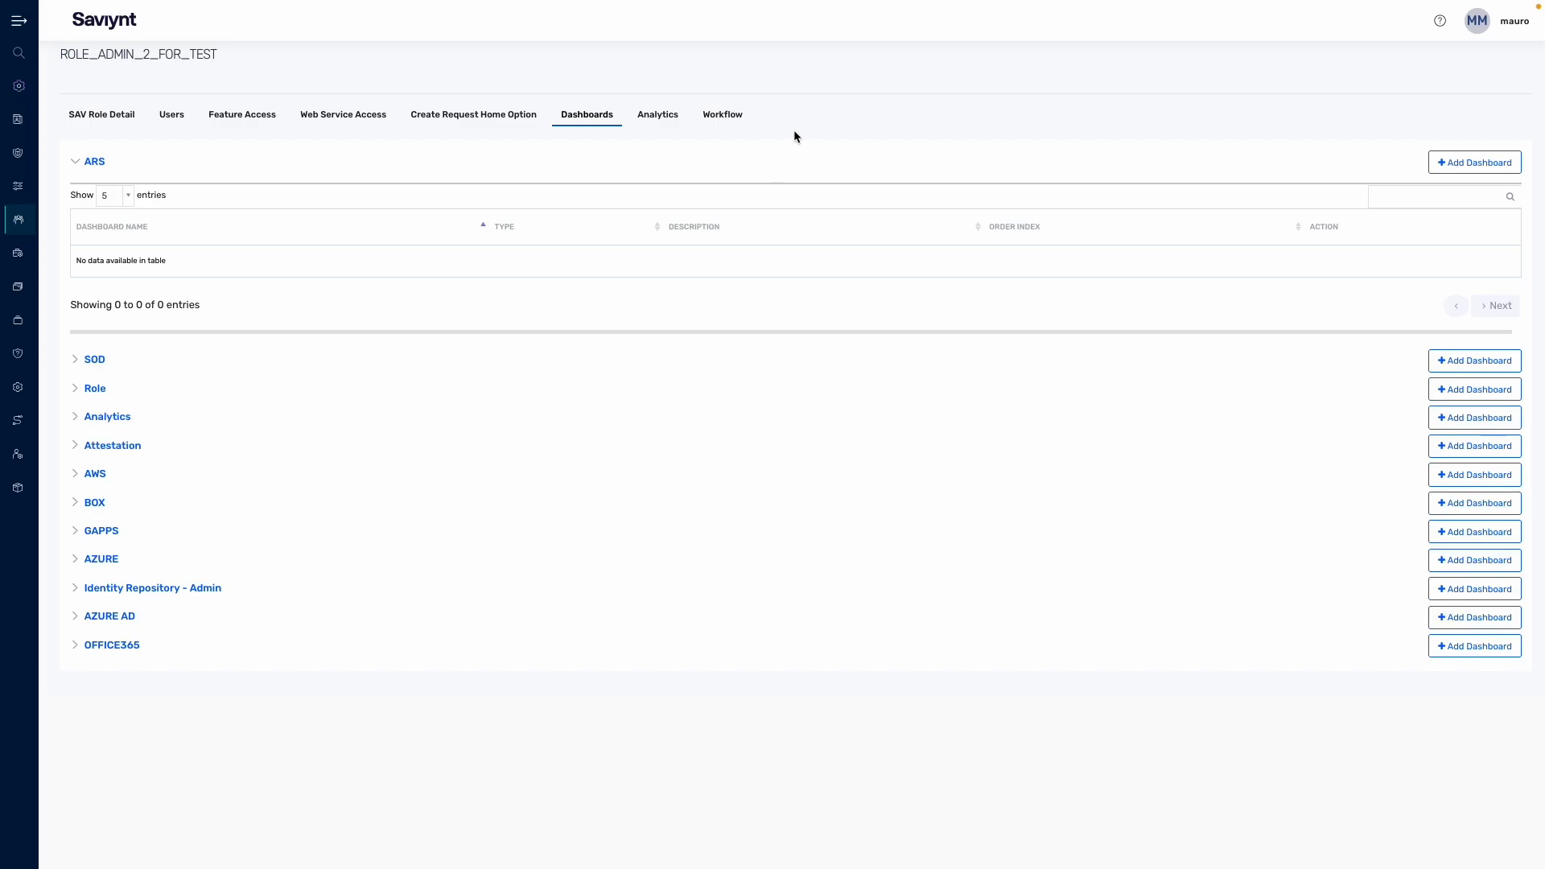
left_click(113, 119)
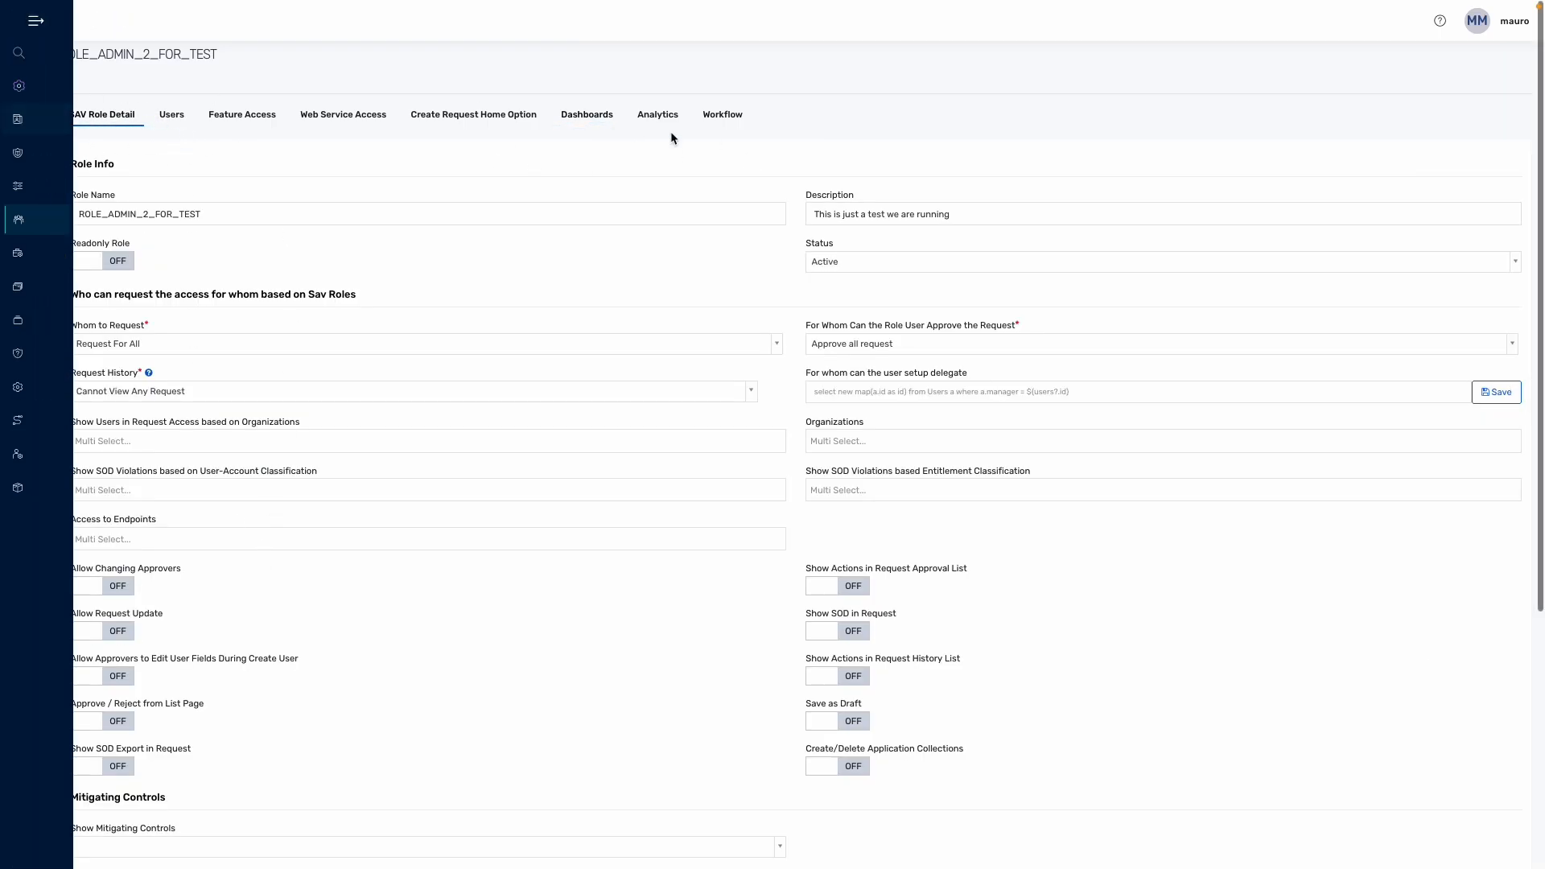
mouse_move(19, 222)
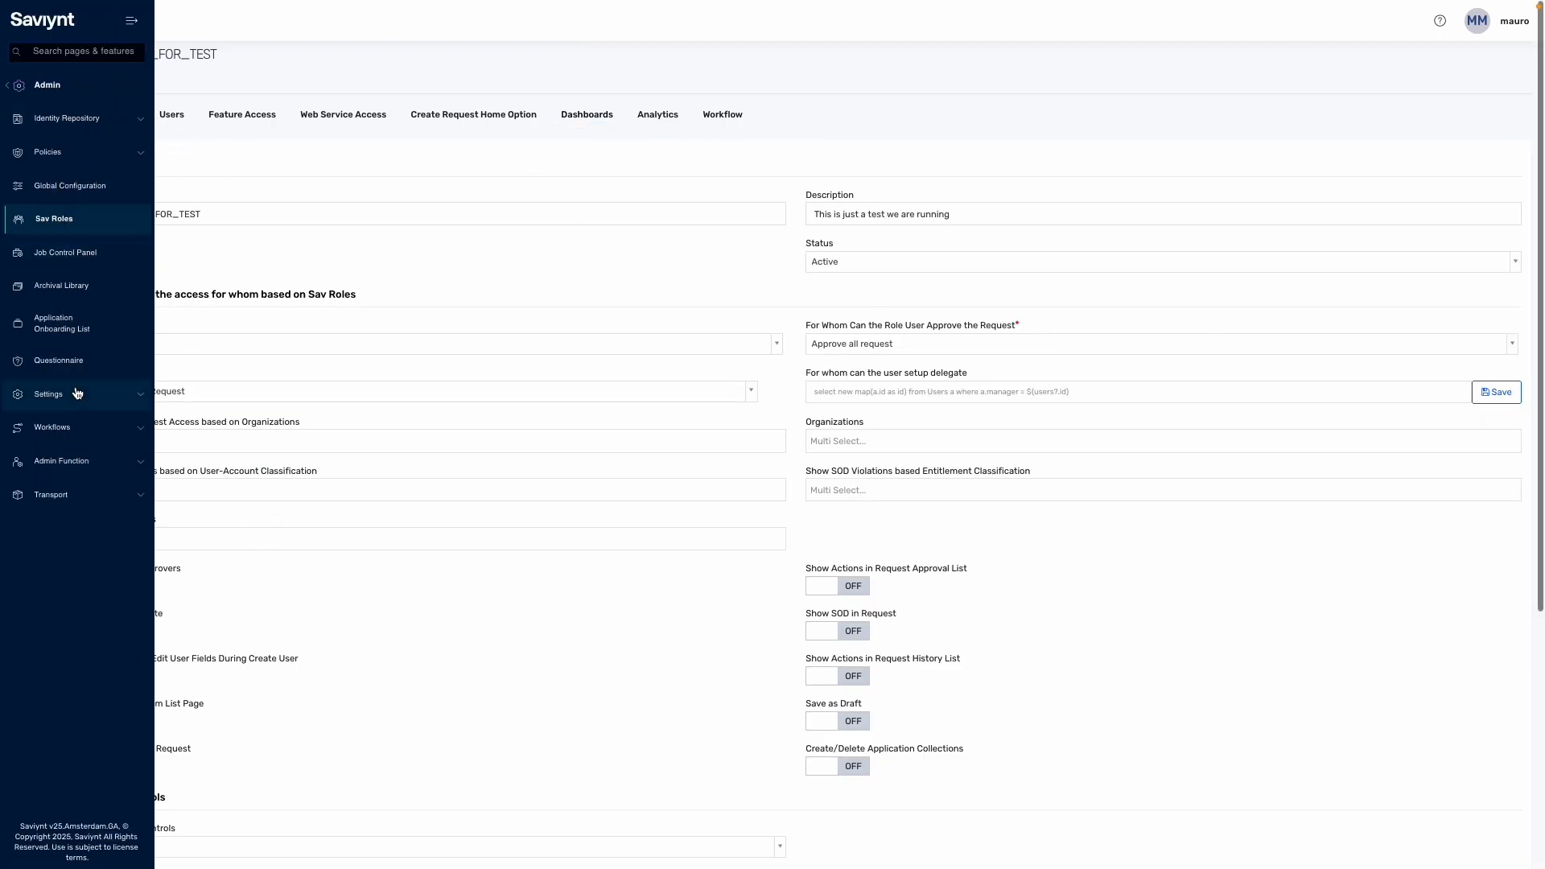
left_click(69, 228)
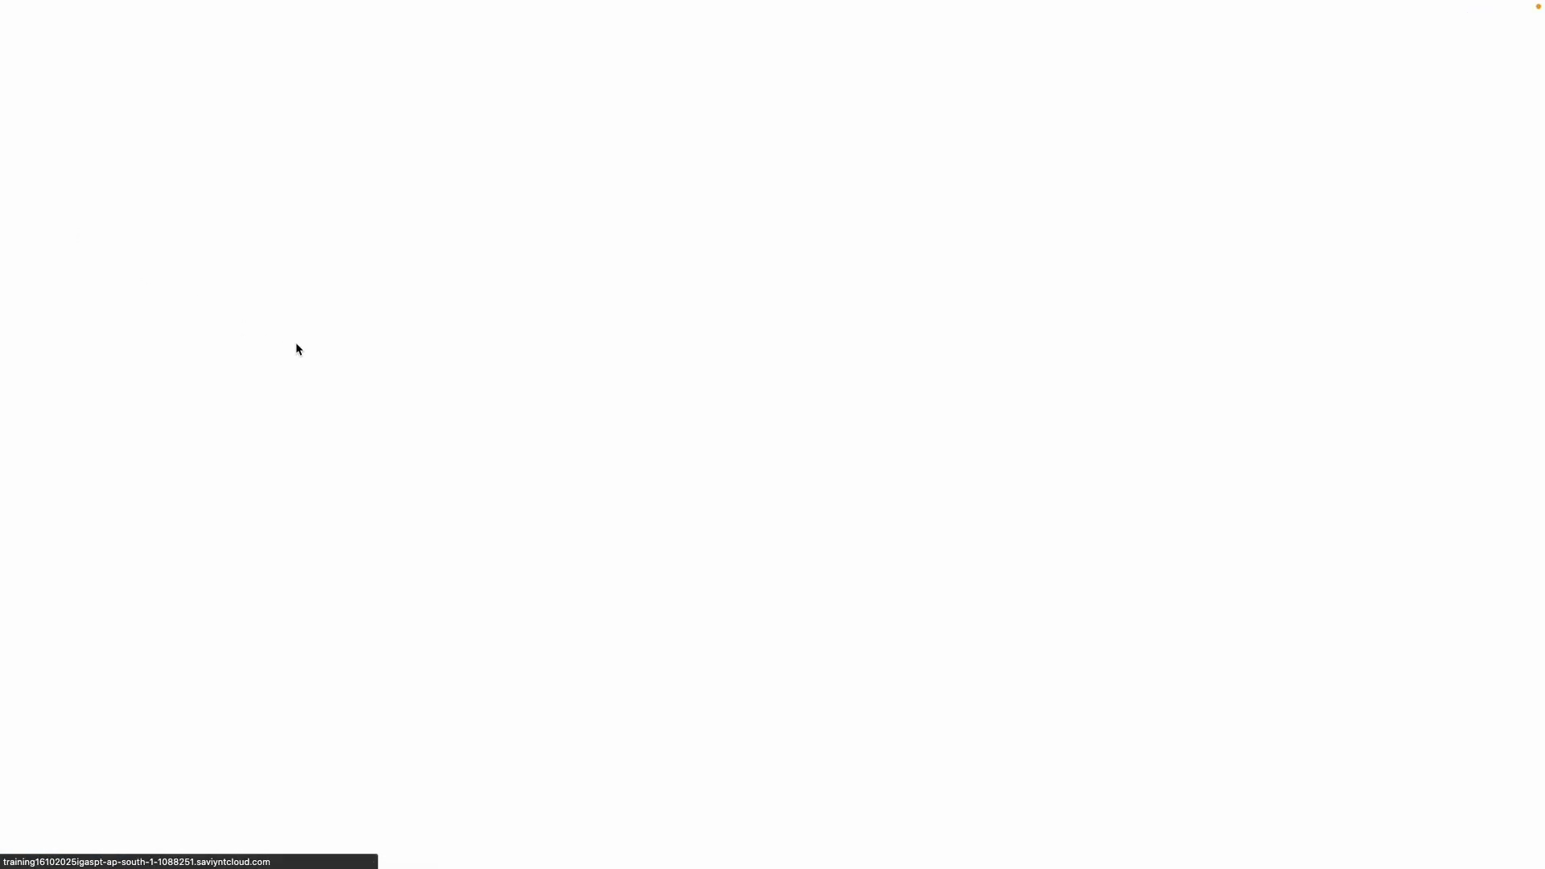